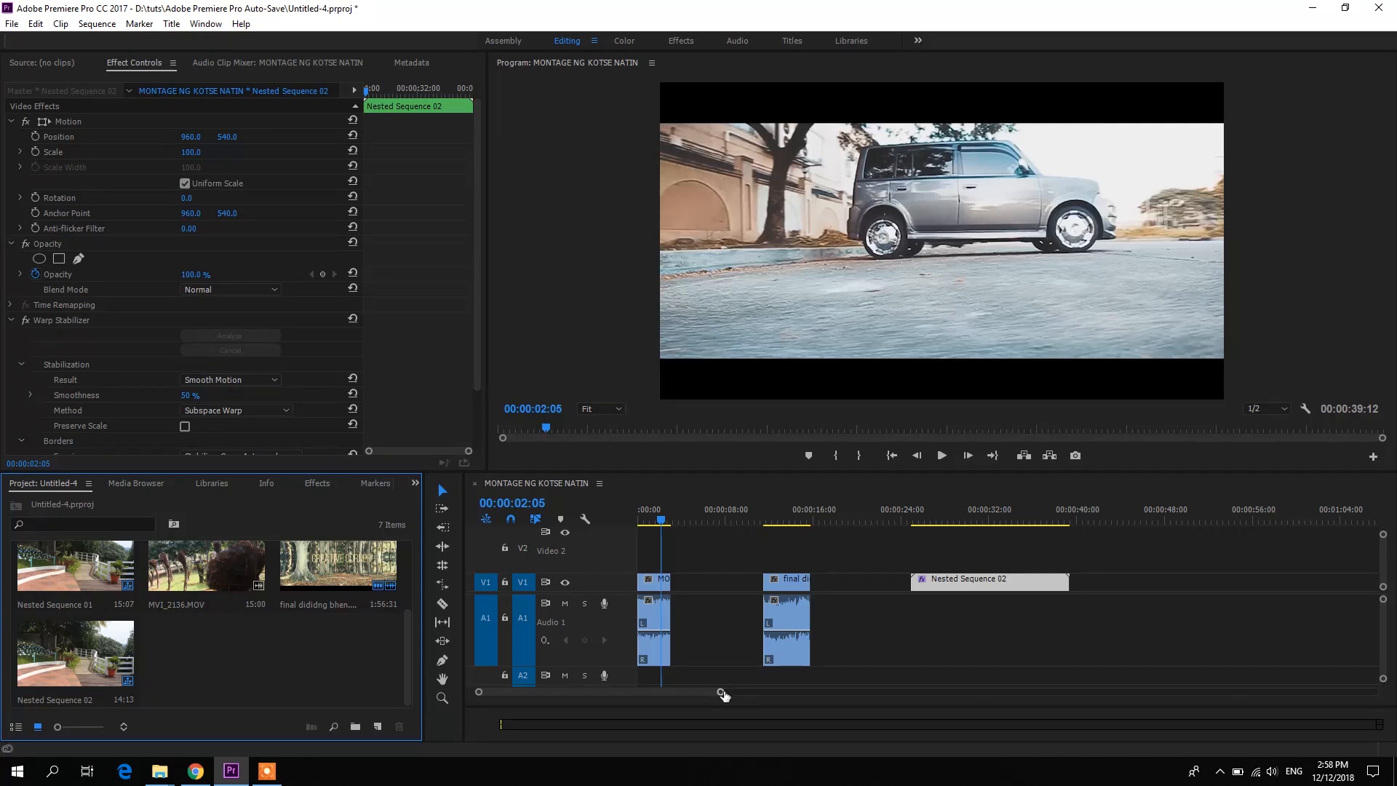
Step: Play back the car montage clip on Video 1 from the start of the sequence to examine its zooming shots
left_click_drag(721, 694, 614, 692)
left_click_drag(702, 521, 623, 521)
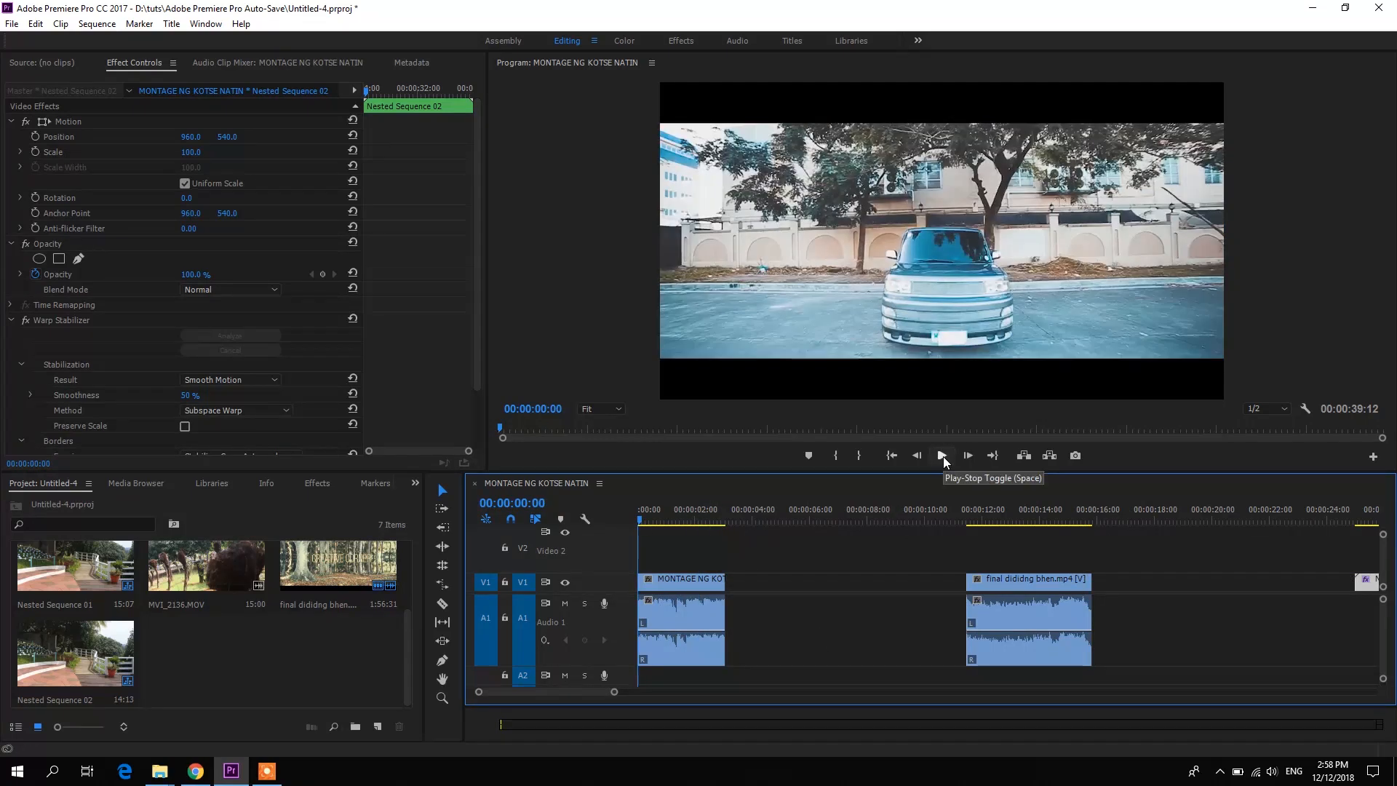
left_click(943, 456)
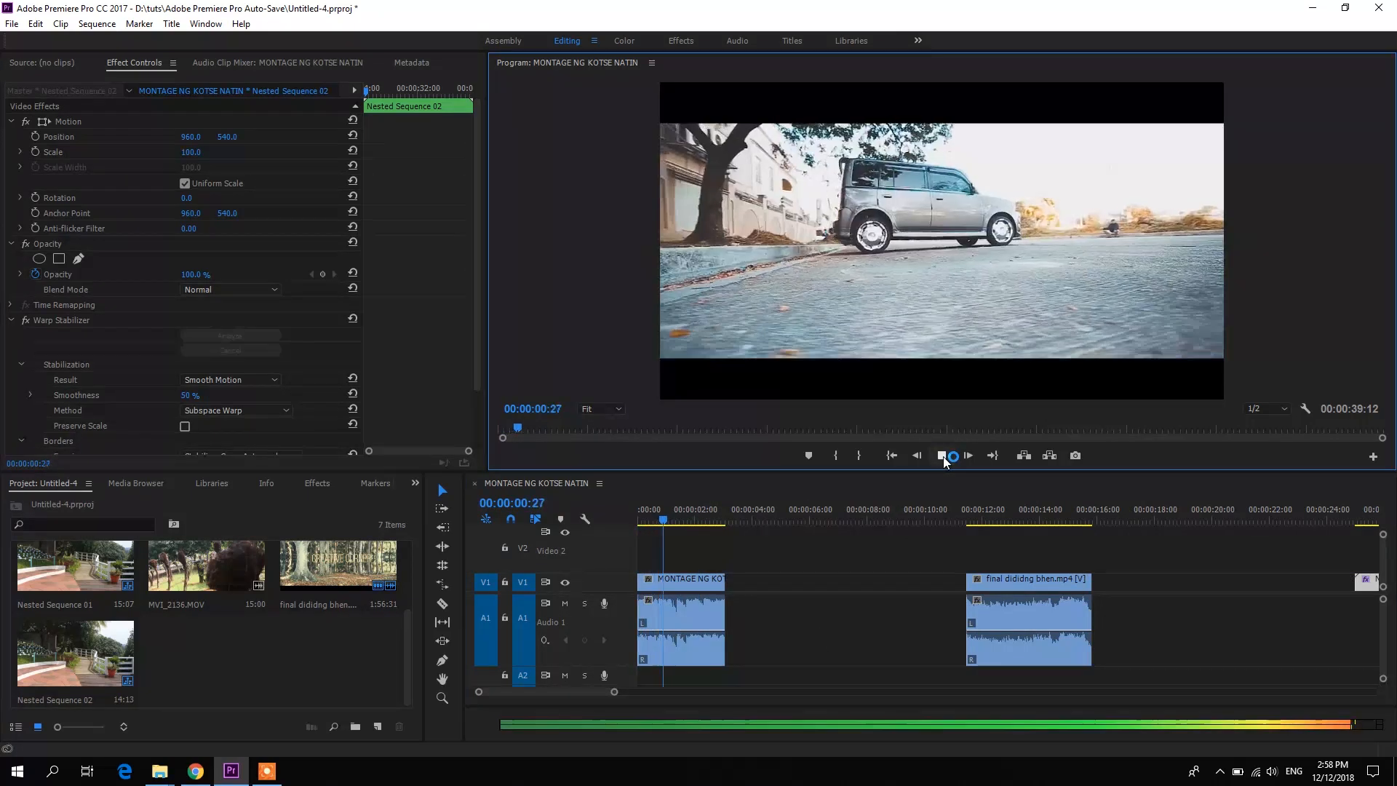
left_click(943, 456)
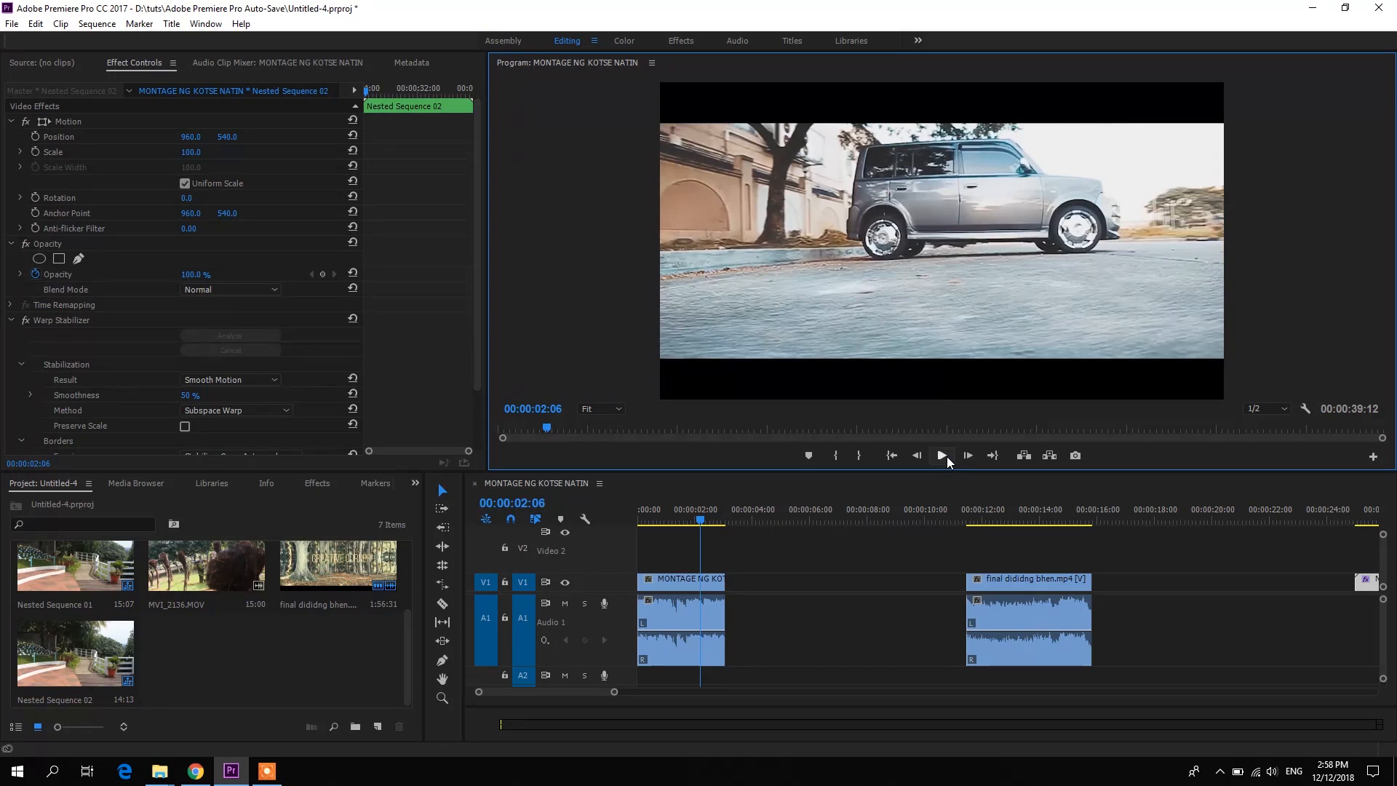
left_click(635, 516)
left_click(638, 517)
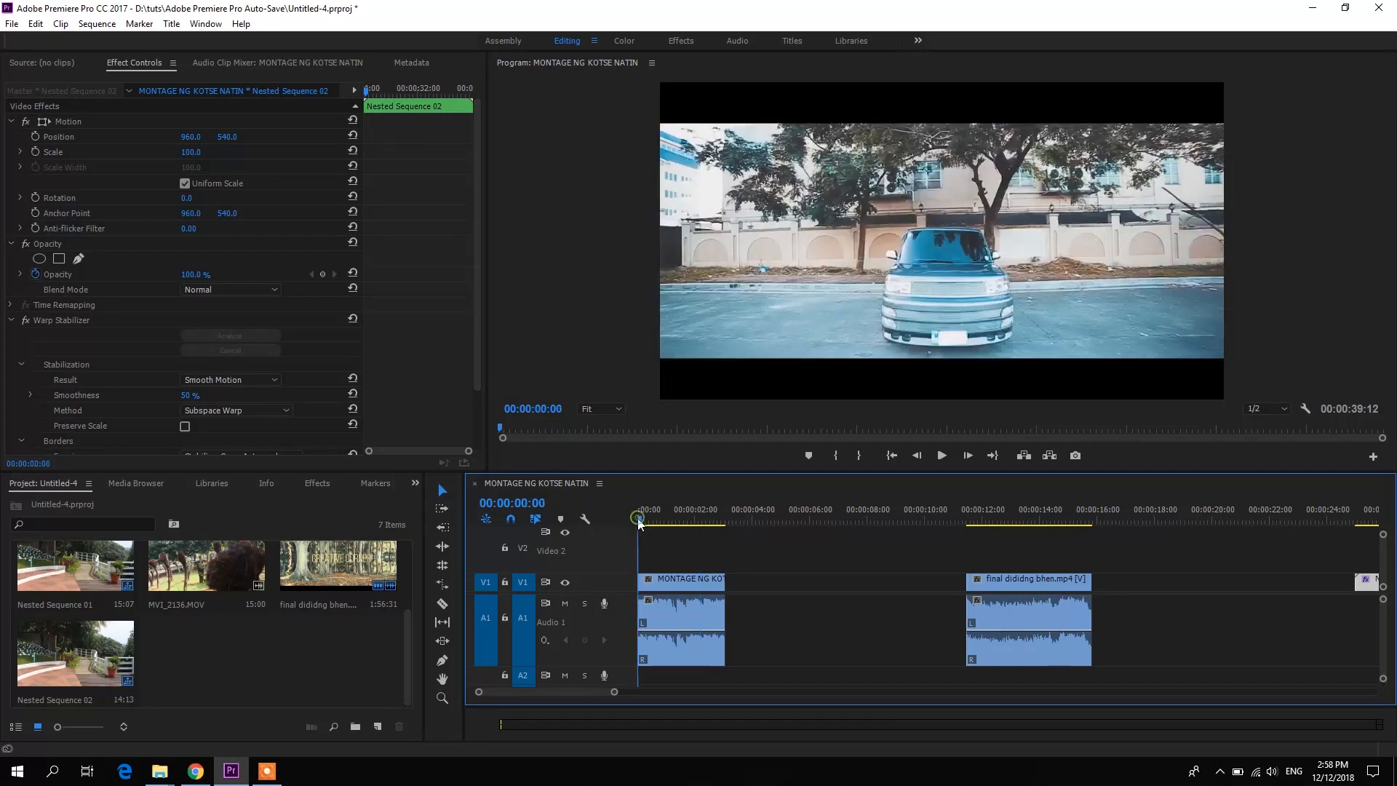
left_click(942, 457)
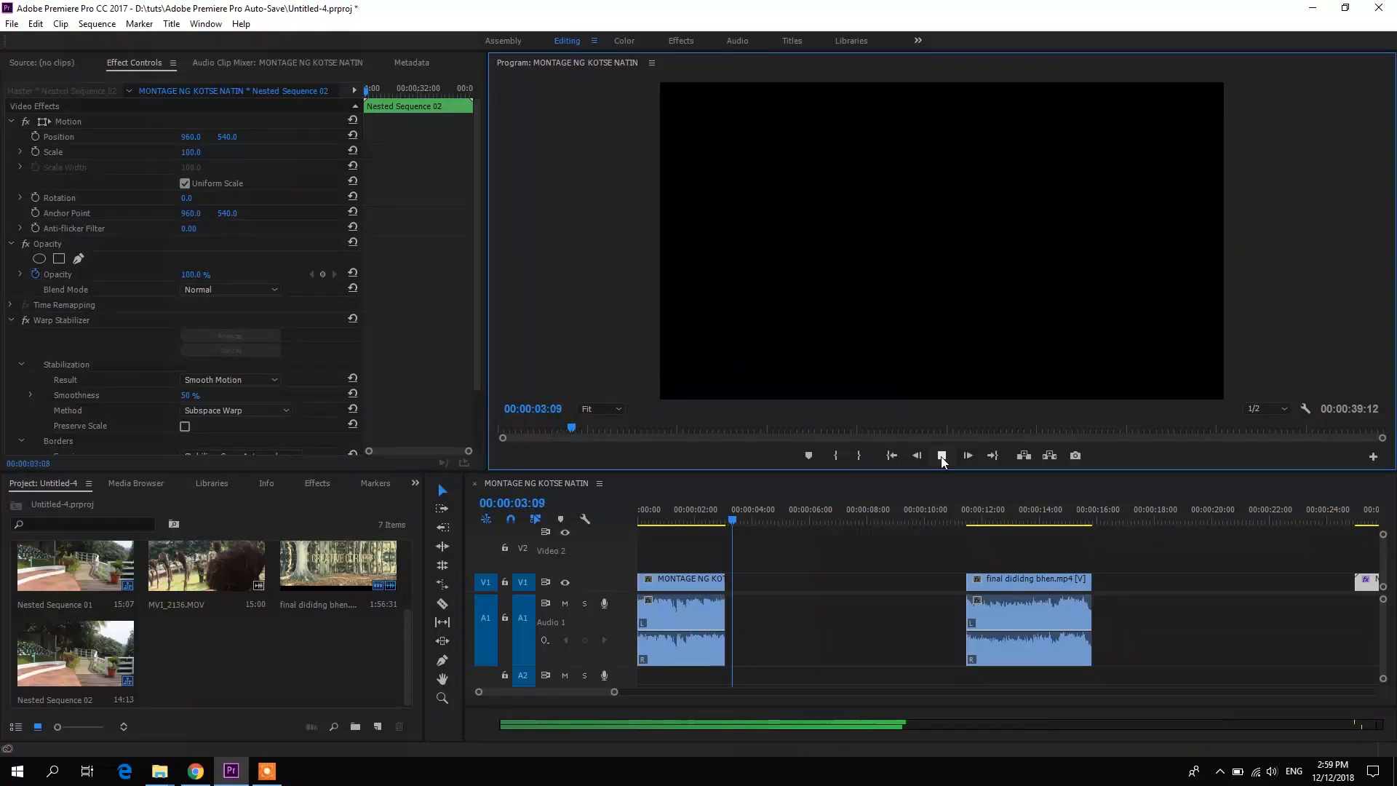
left_click(941, 456)
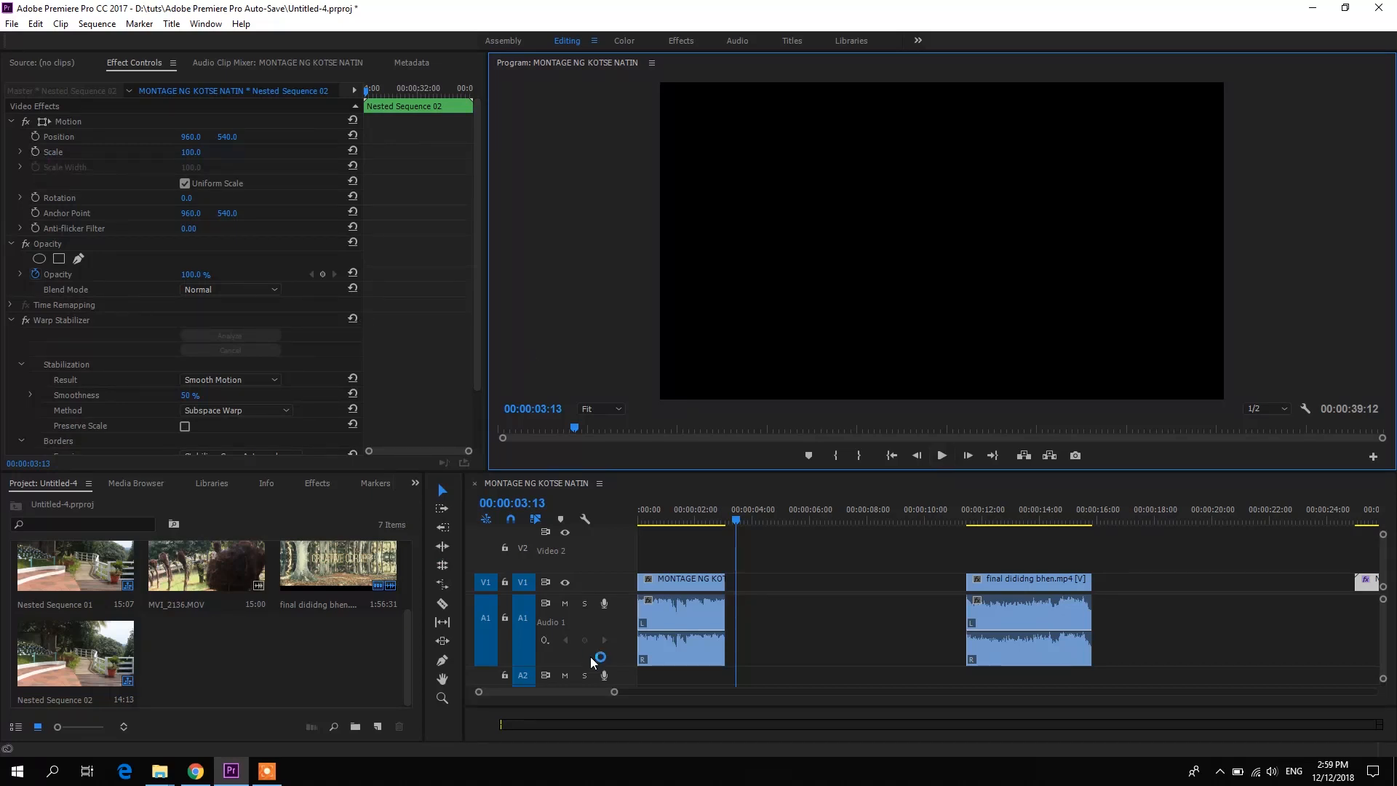
left_click_drag(615, 692, 535, 692)
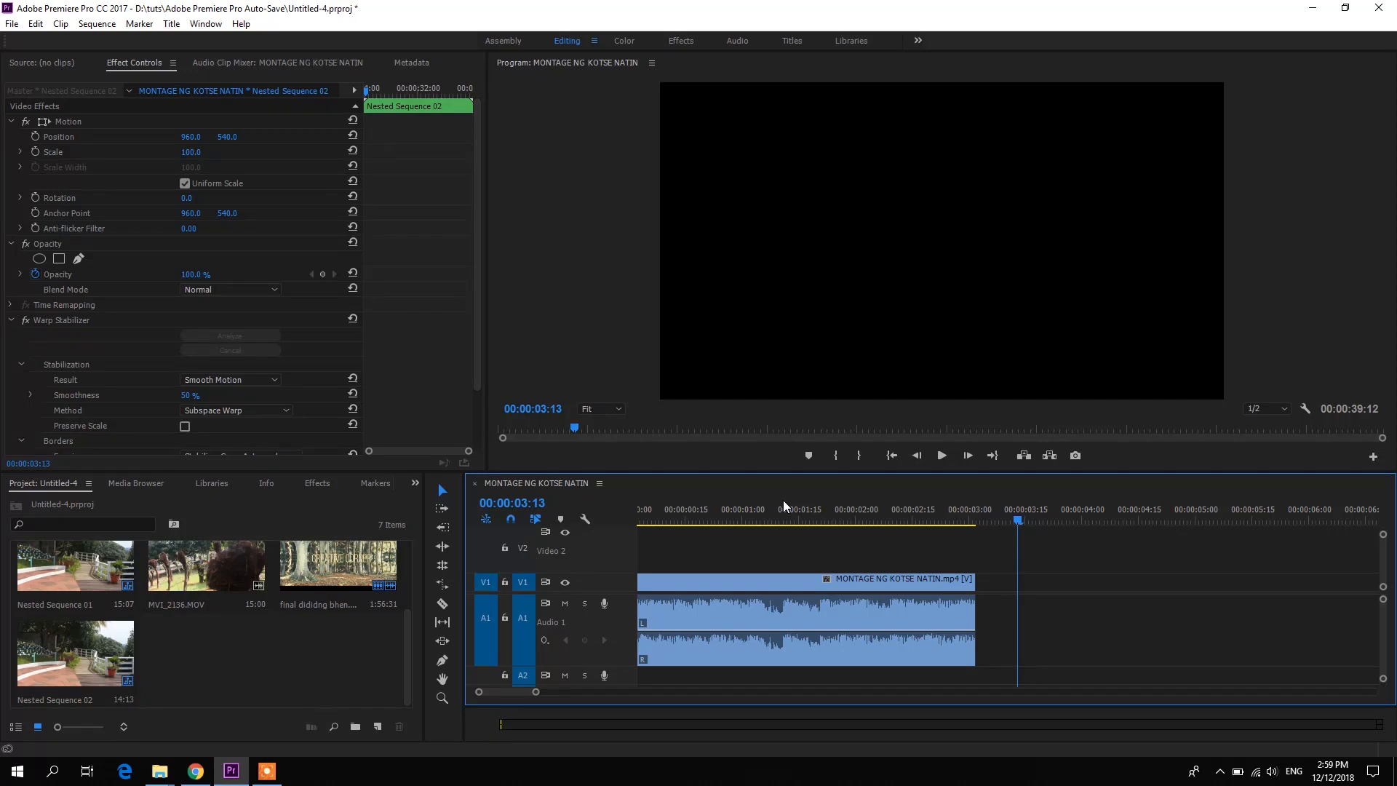
key("backslash")
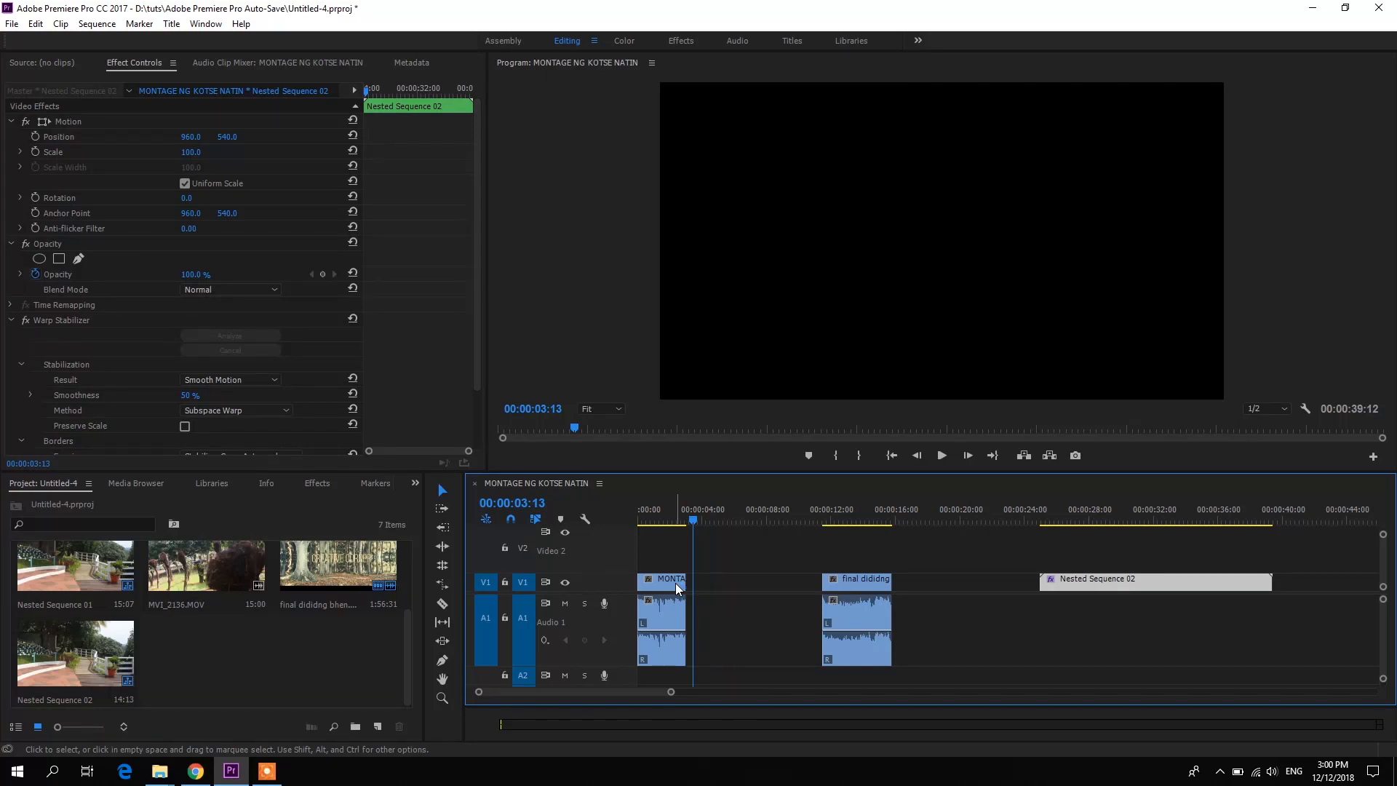
Step: Play back the second clip on Video 1, the couple's outdoor footage, from its start to examine its shot movement
left_click(822, 519)
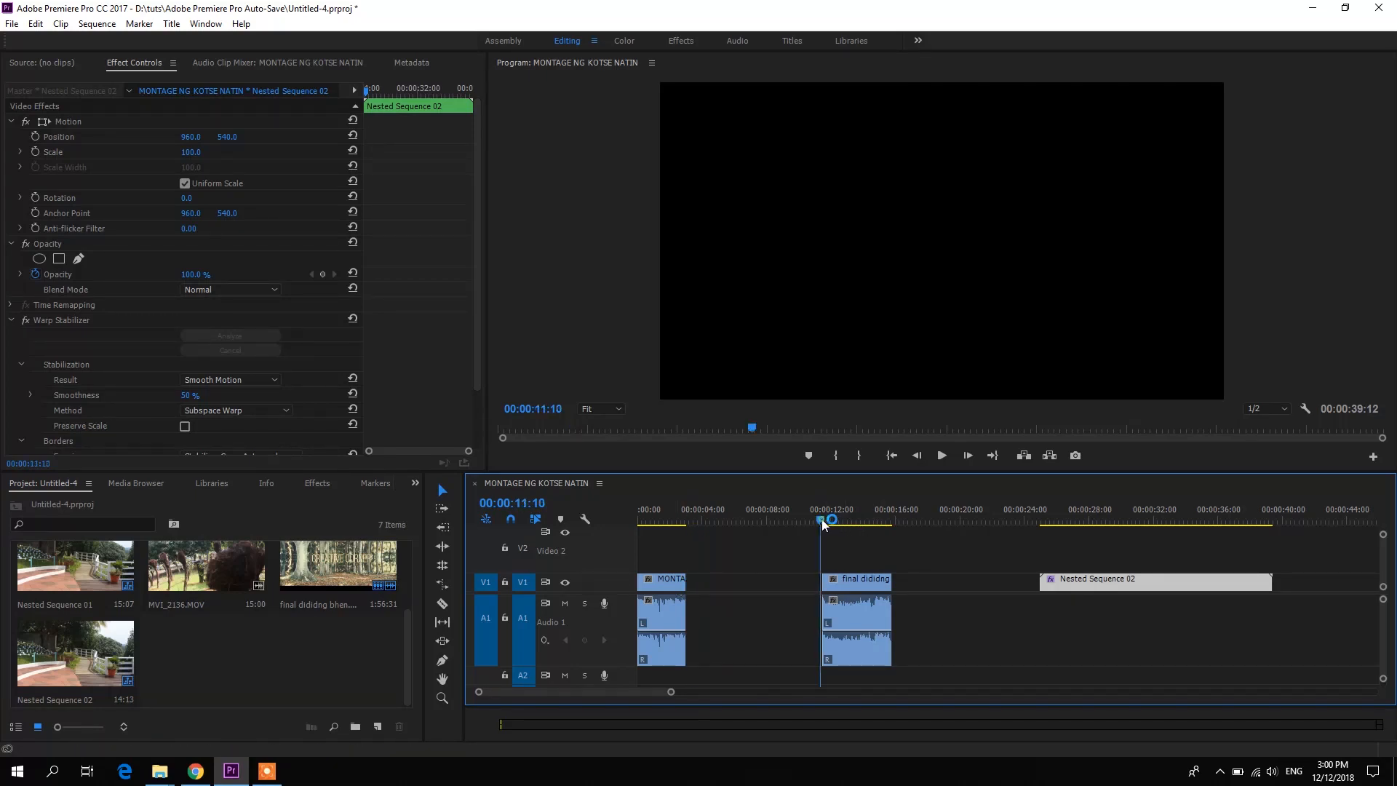
left_click(825, 521)
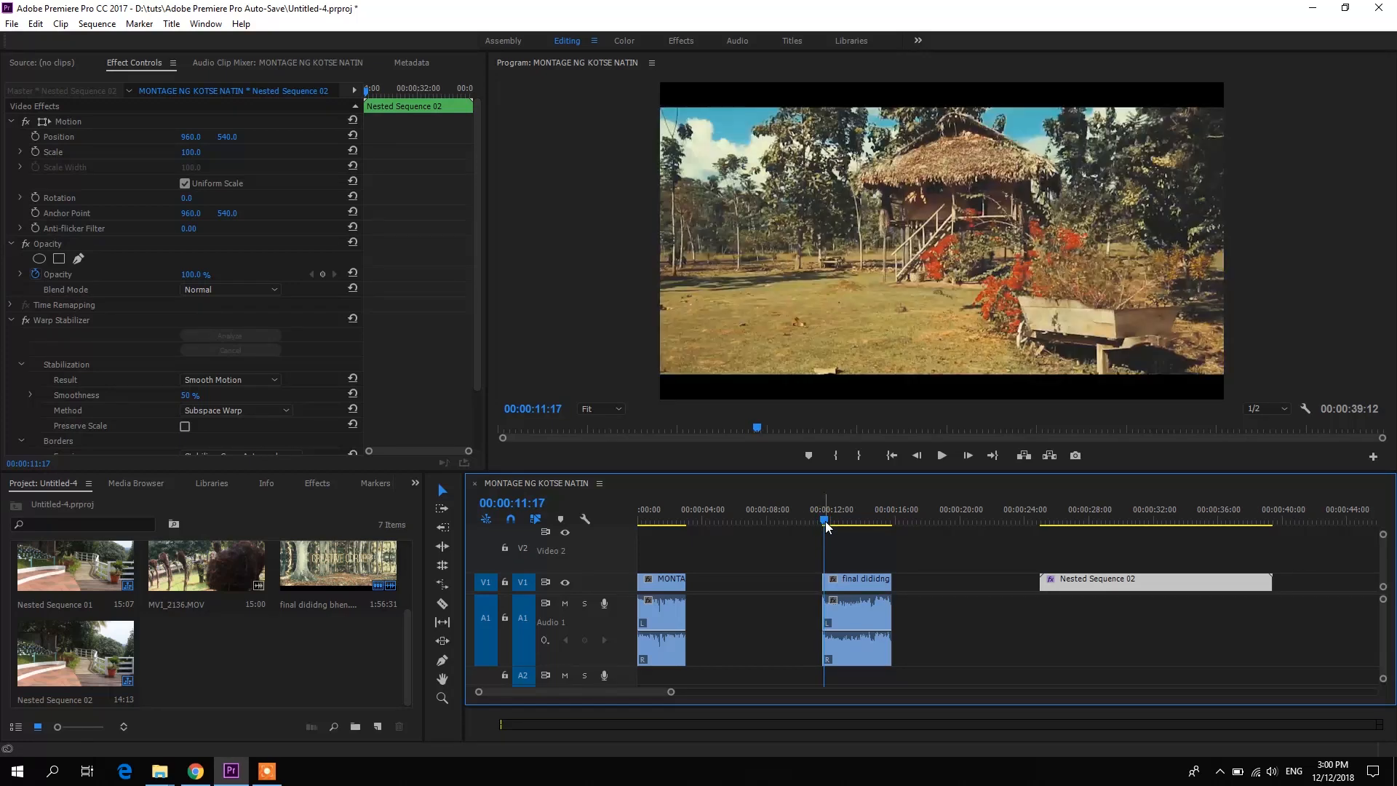
left_click(946, 458)
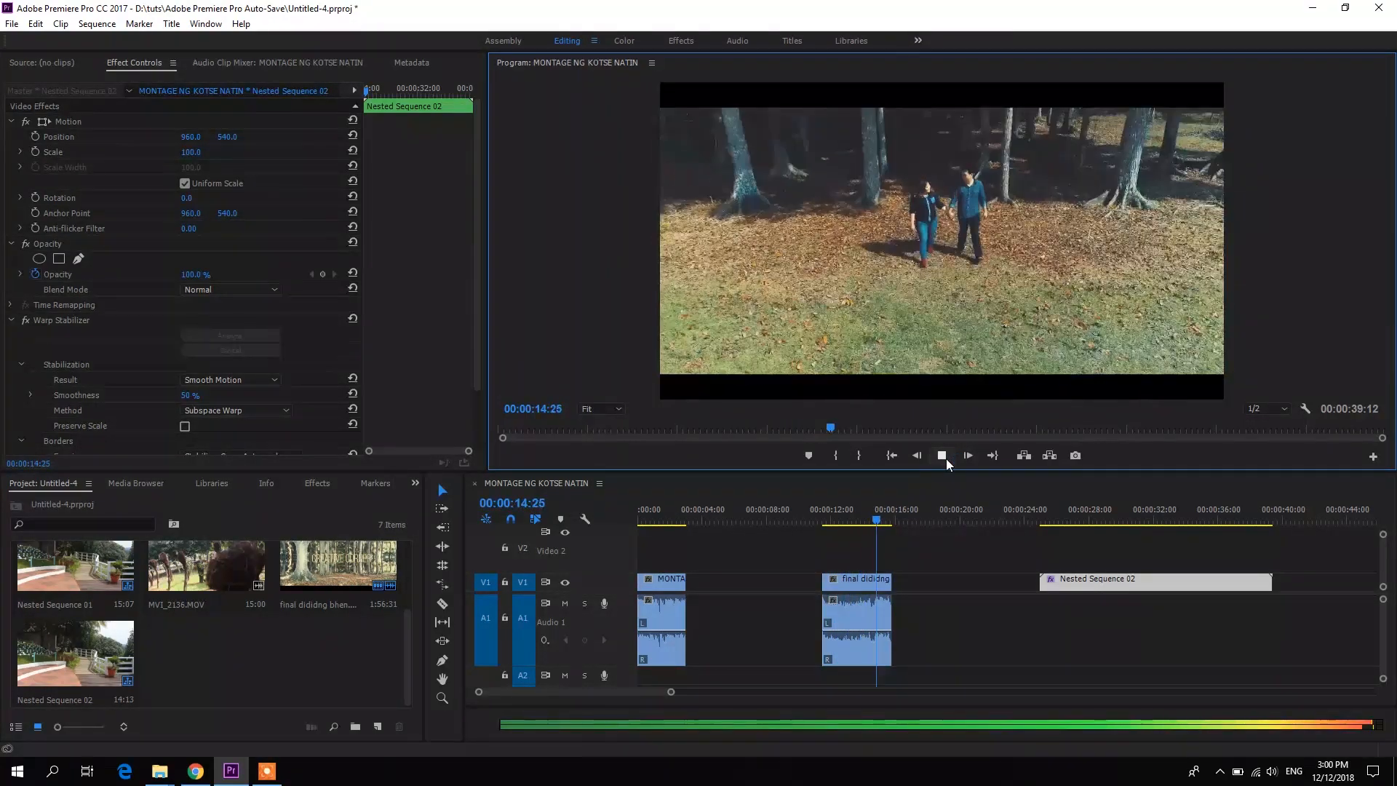
left_click(946, 459)
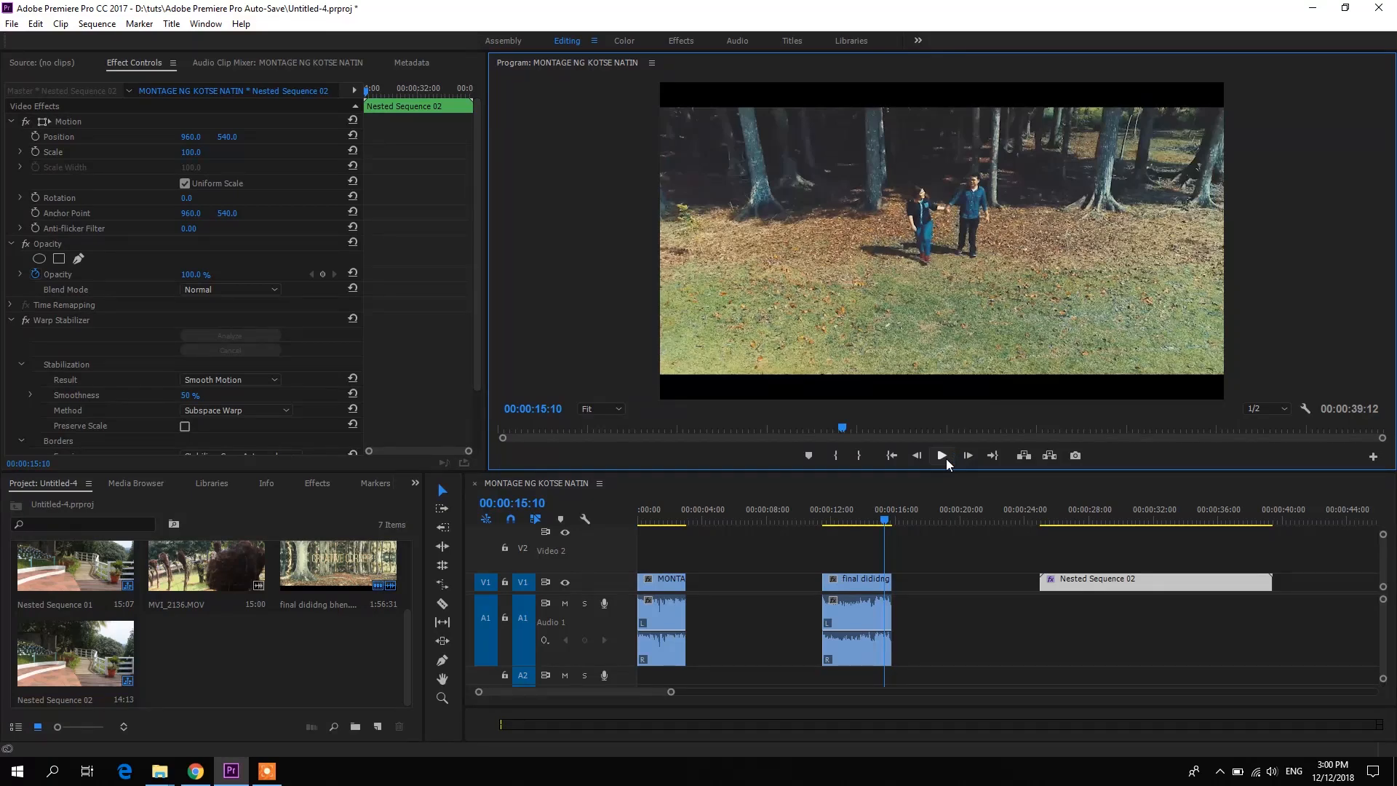
left_click(873, 523)
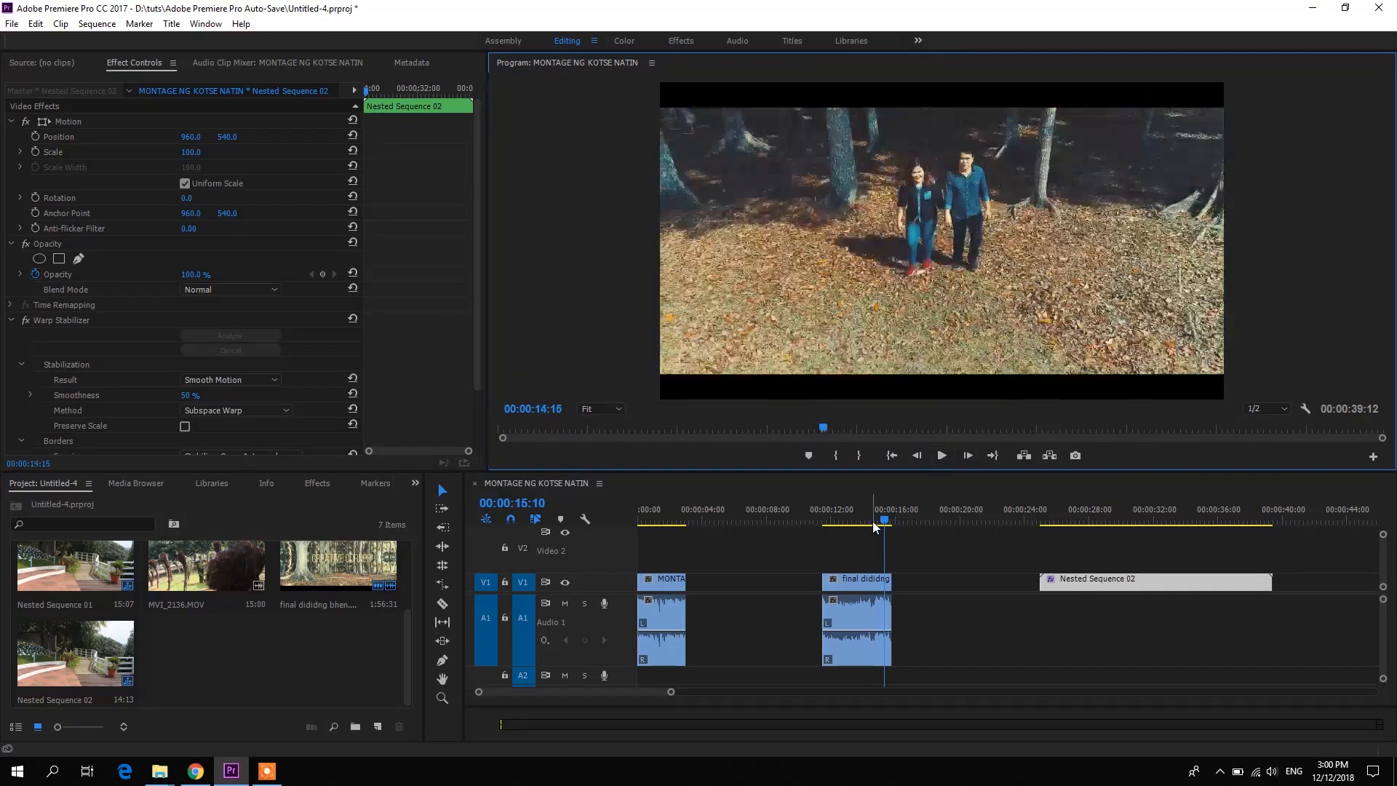
left_click(944, 460)
left_click(943, 456)
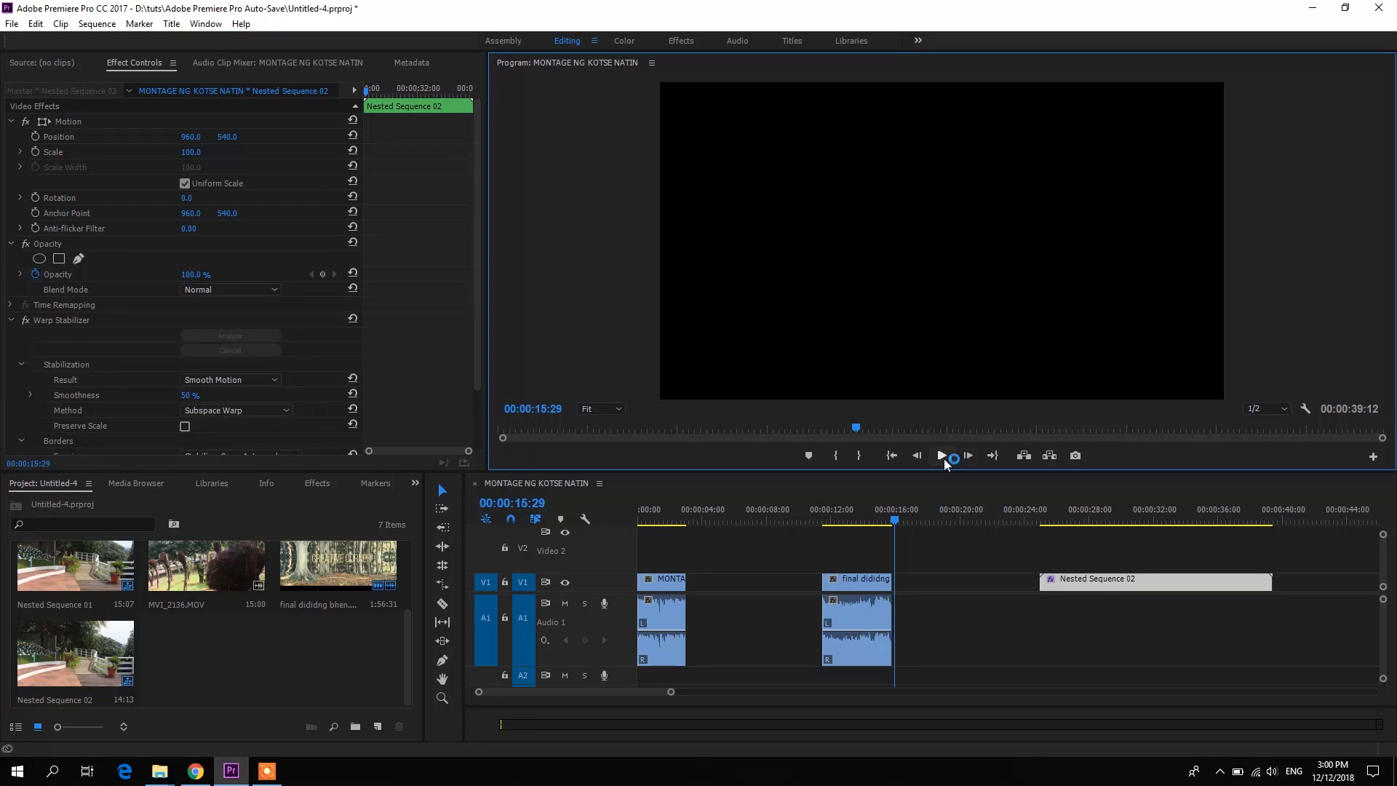
Step: Move Nested Sequence 02 onto Video 2 at the start of the sequence, directly above the car montage clip
left_click_drag(1154, 585, 654, 553)
left_click(658, 509)
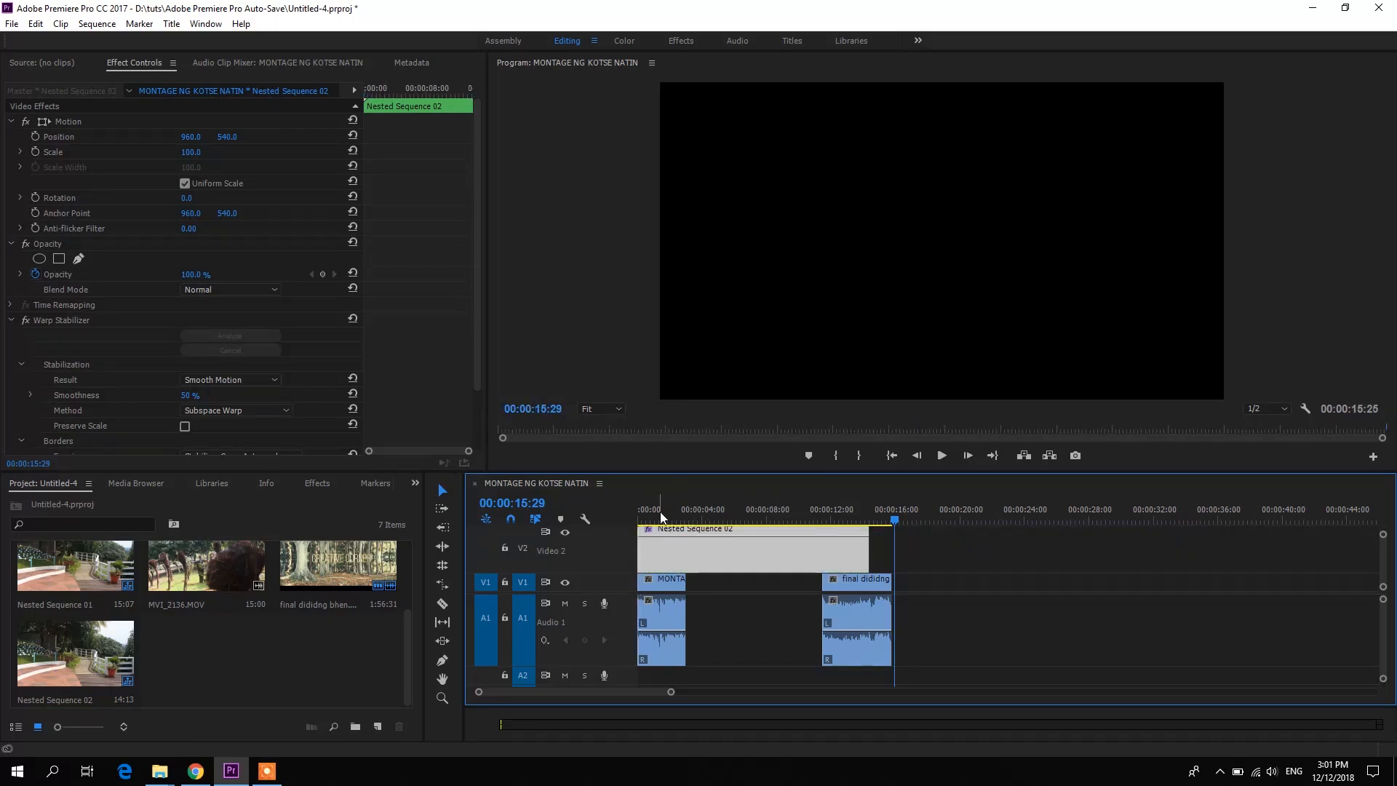
left_click_drag(671, 694, 601, 663)
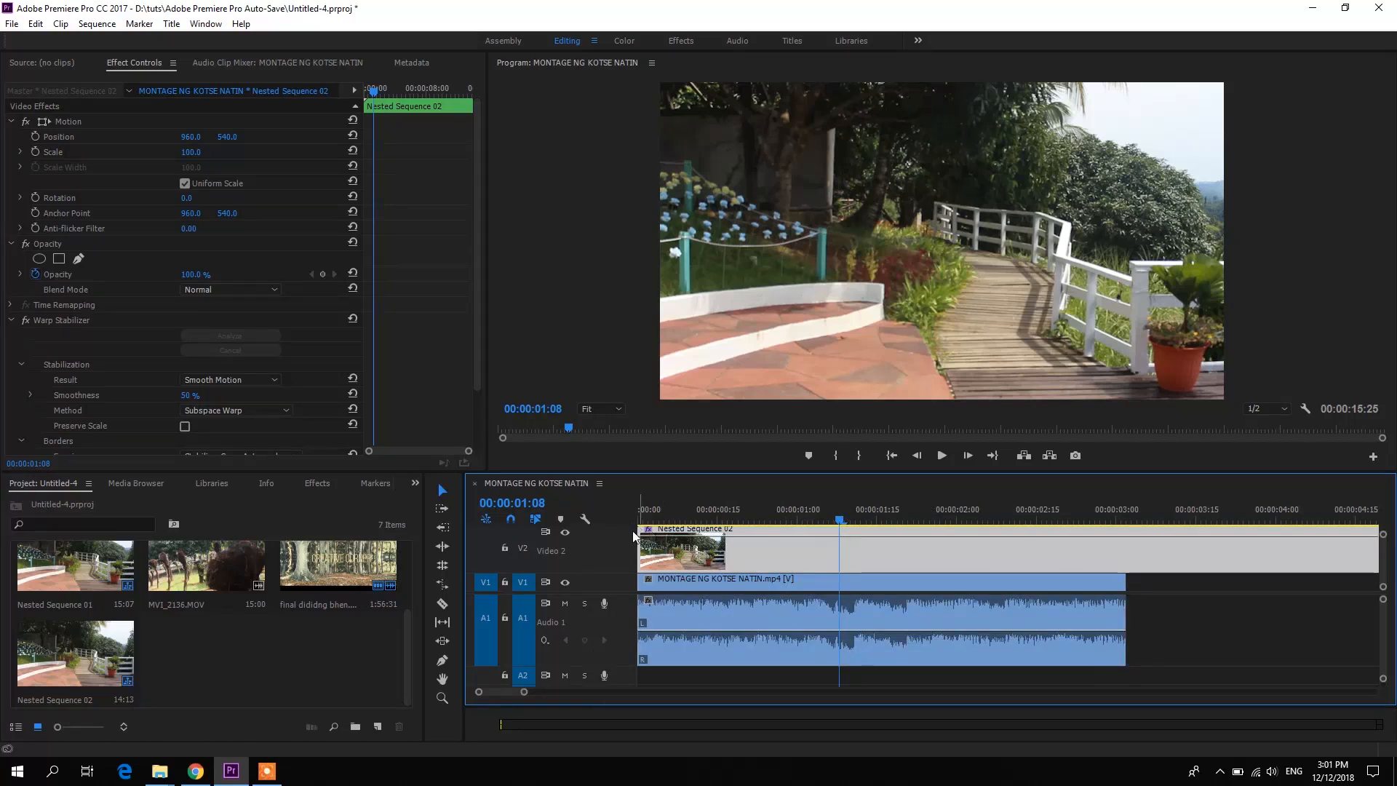
Step: Hide the Video 2 track and play the car montage clip beneath it from the start
left_click(565, 532)
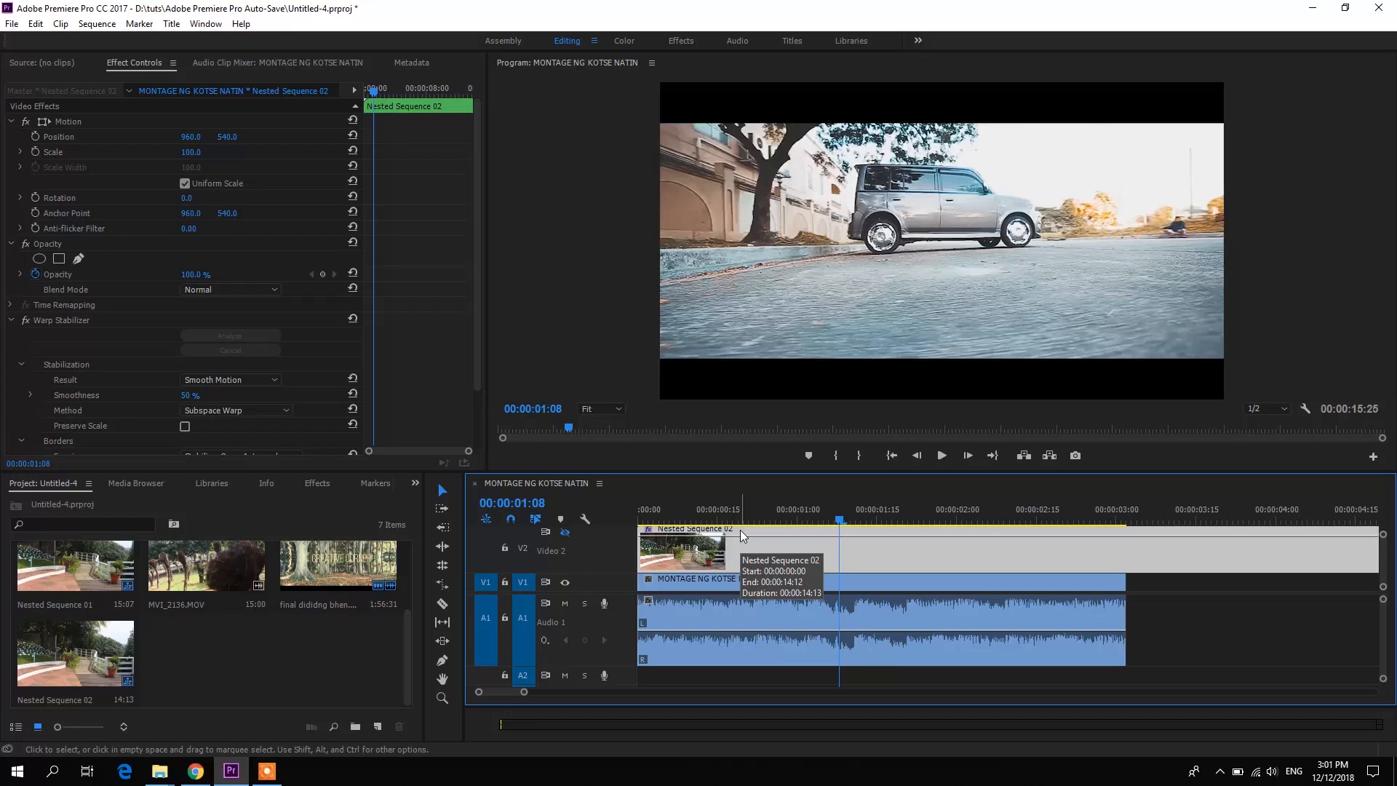
left_click_drag(655, 518, 627, 518)
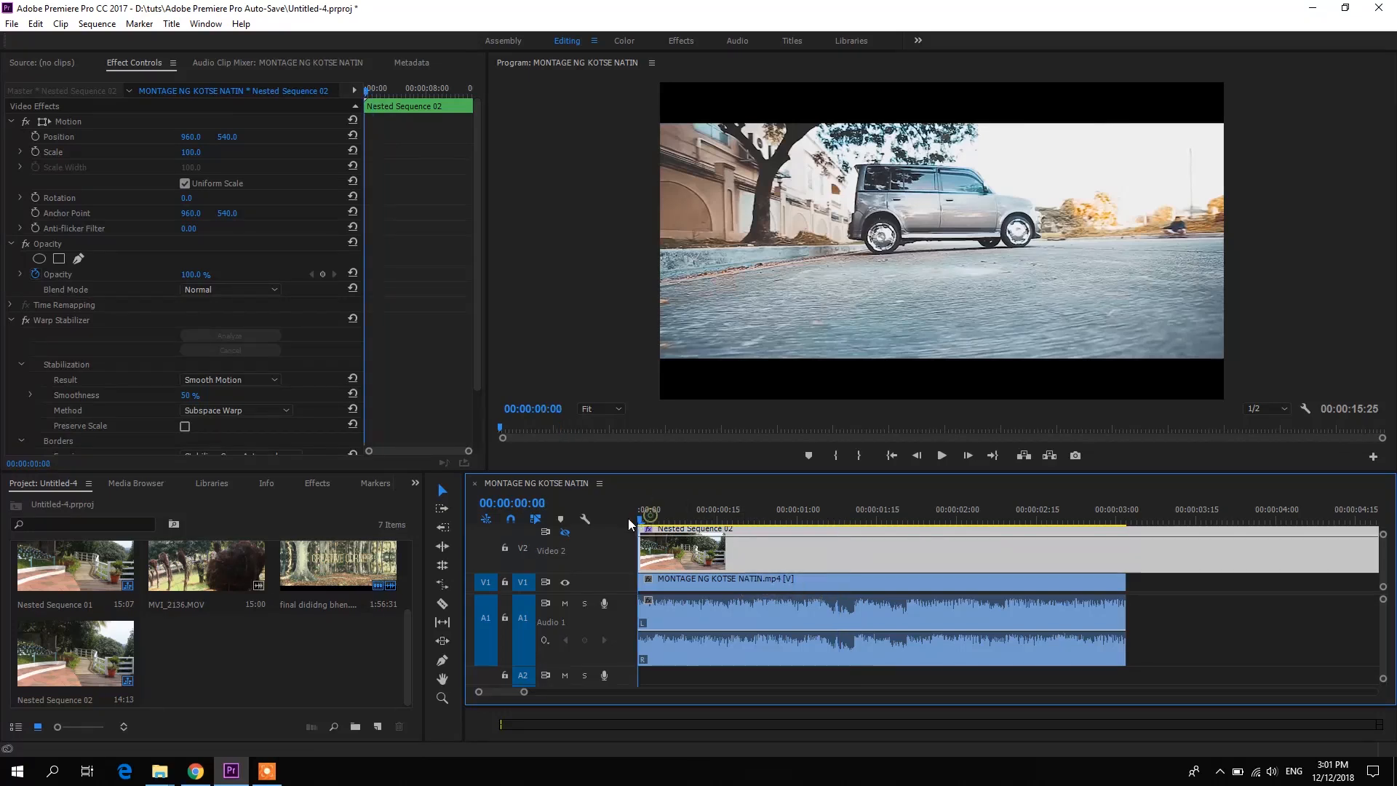
left_click(941, 455)
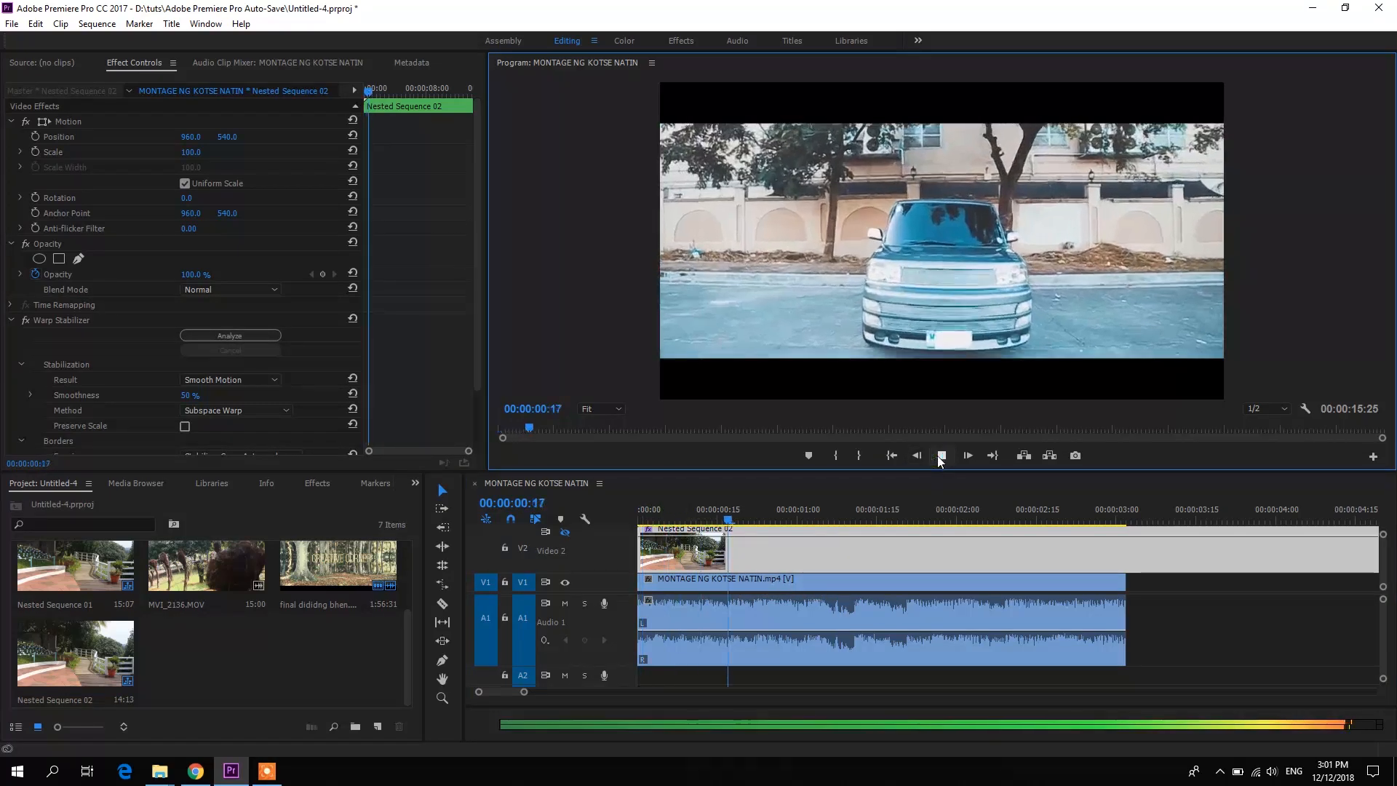
key("space")
left_click(731, 518)
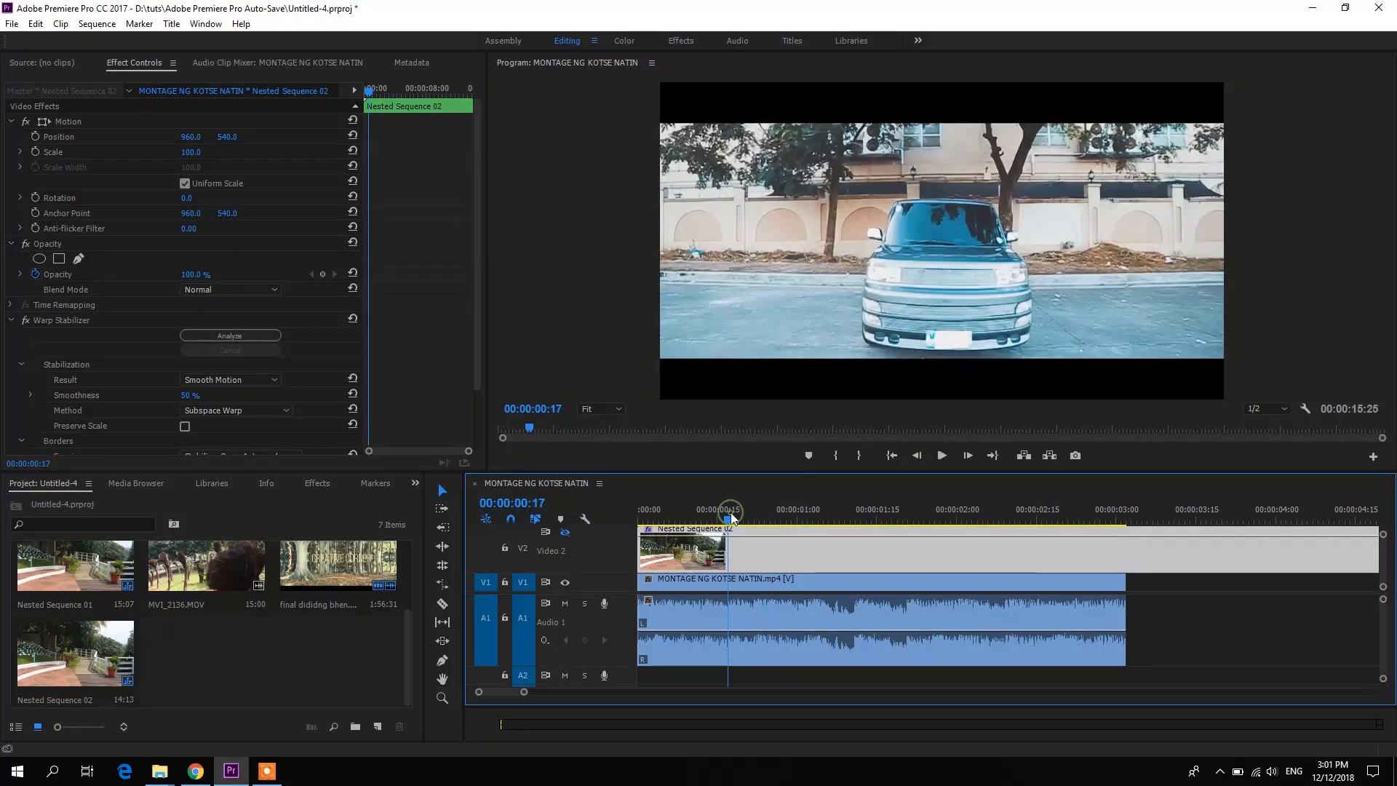
Step: Split Nested Sequence 02 on Video 2 at 00:00:00:22 with the Razor tool
left_click(755, 518)
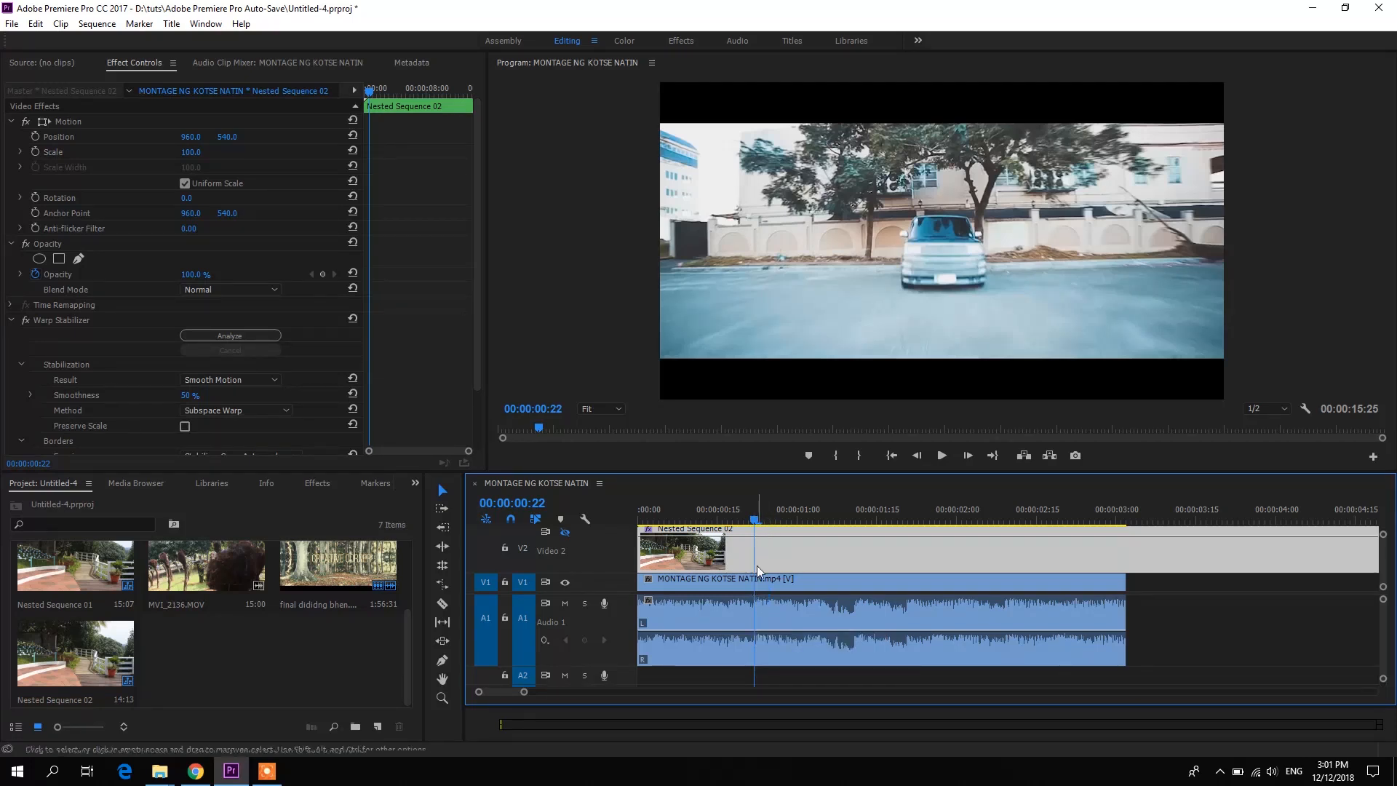
left_click(765, 521)
left_click_drag(766, 521, 754, 521)
left_click(441, 604)
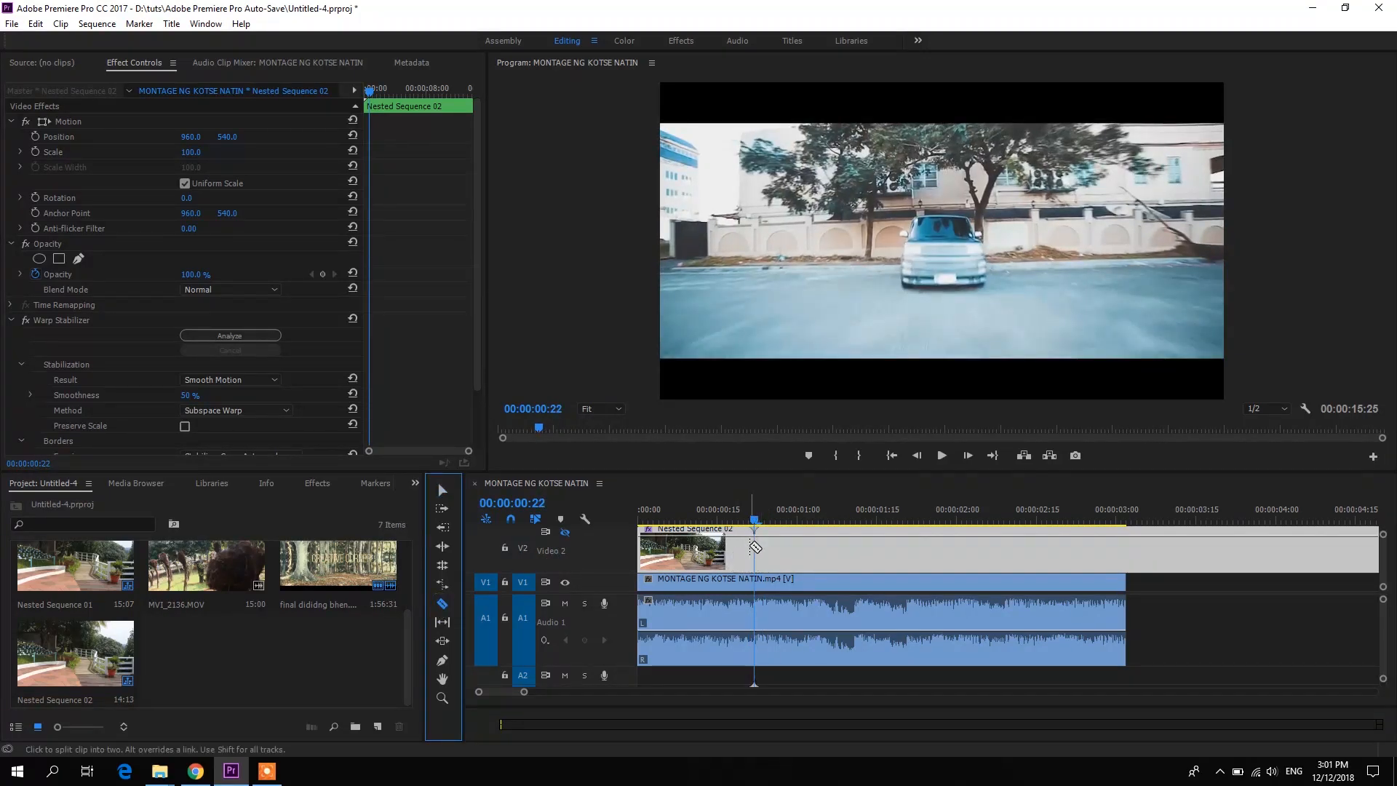
left_click(755, 547)
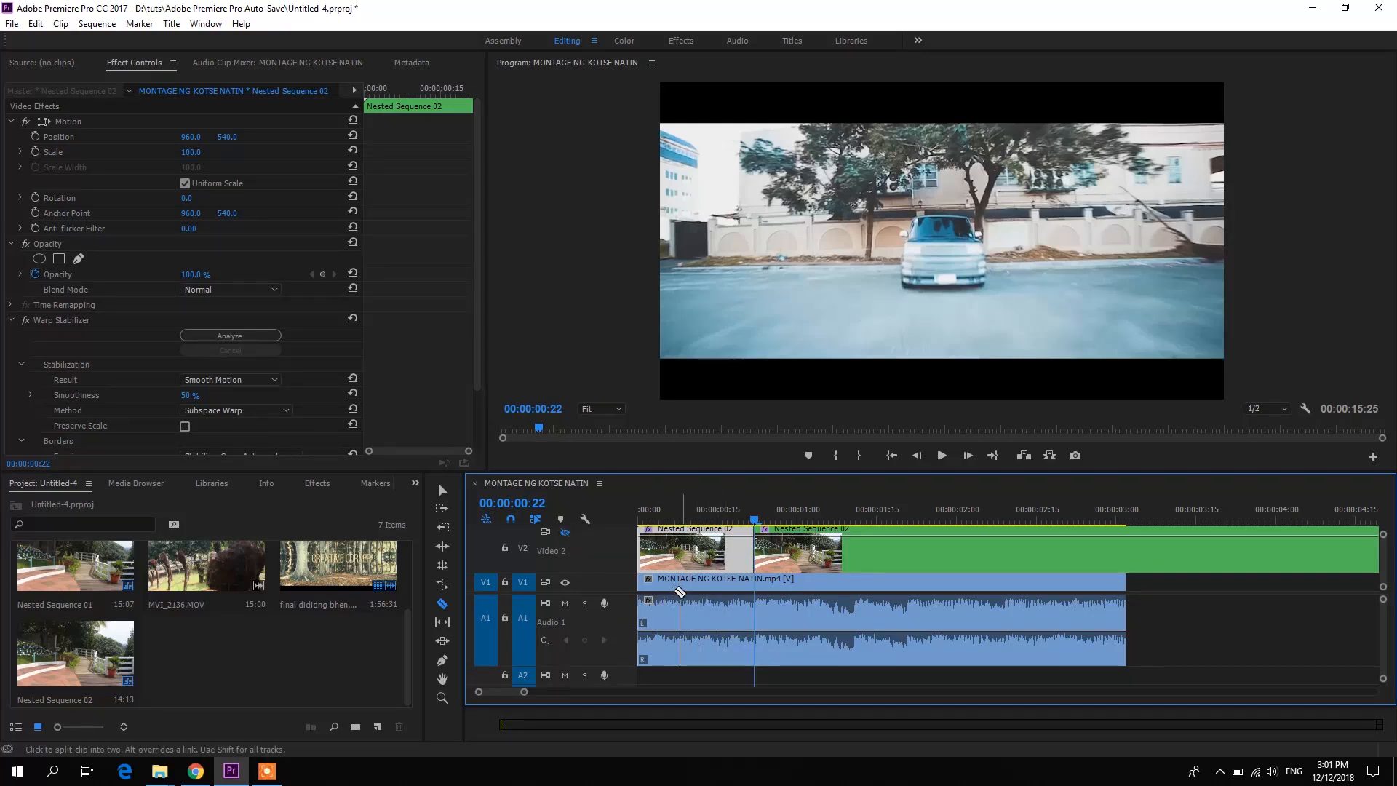
Step: Mute the Audio 1 track and scrub through the car montage's first shot from the start to 00:00:00:22
left_click(566, 533)
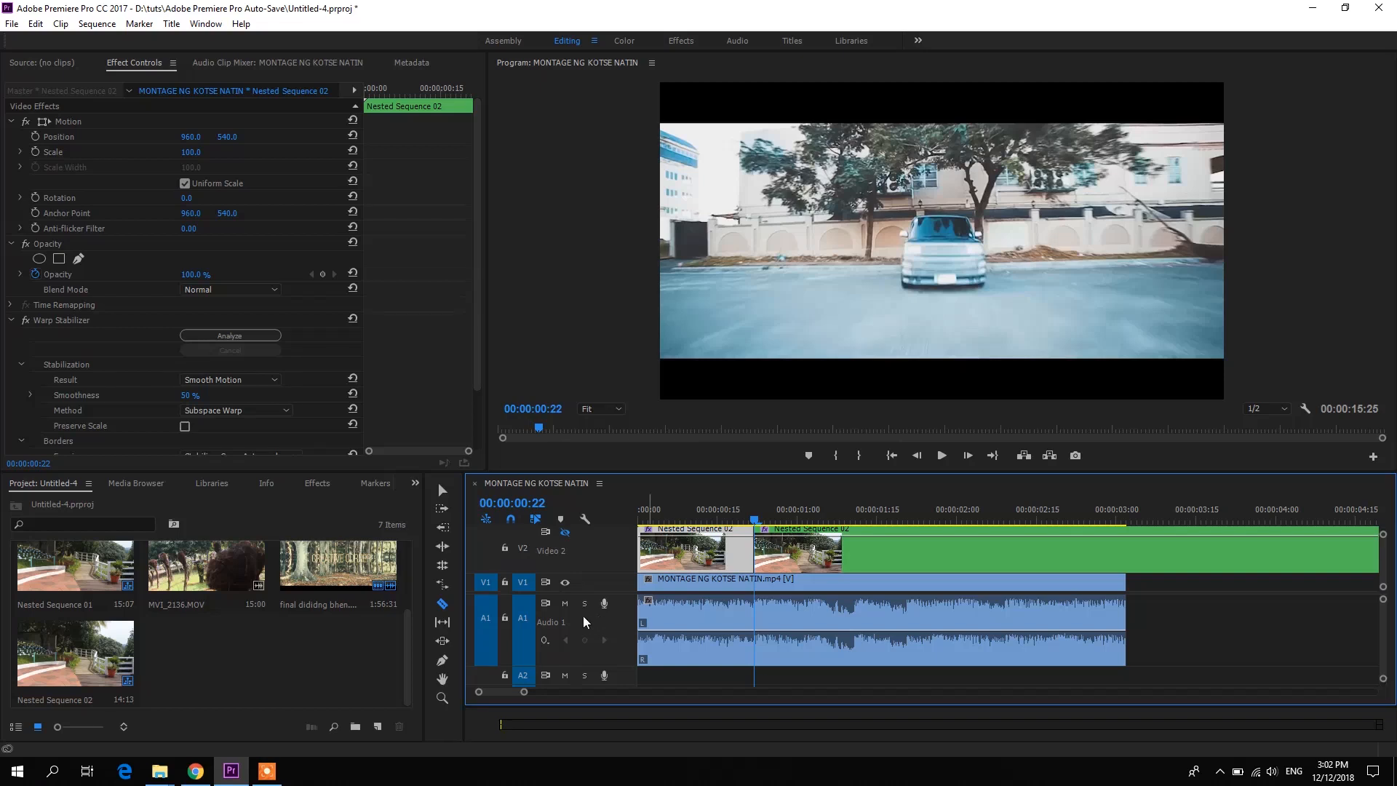
left_click(564, 604)
left_click_drag(721, 512, 638, 521)
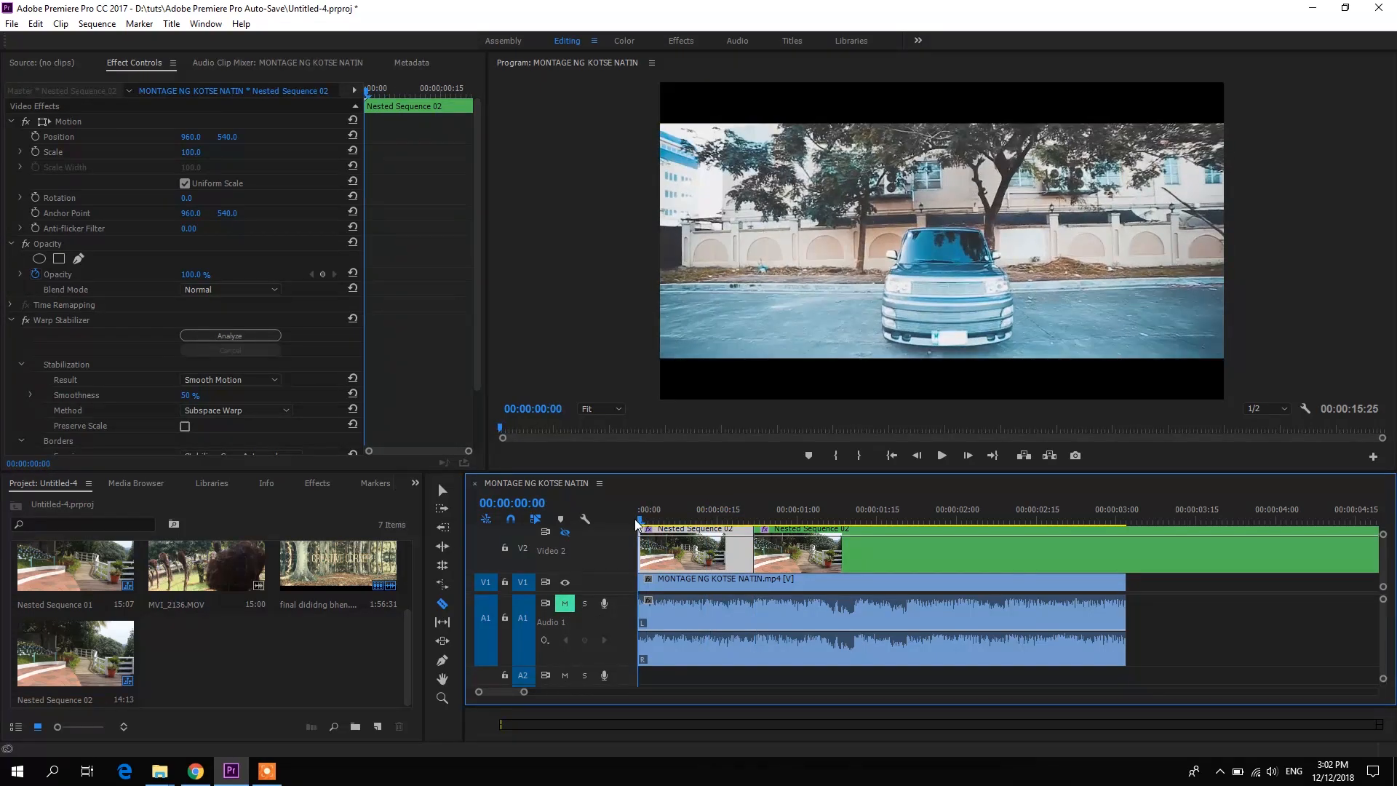
left_click_drag(638, 522, 754, 568)
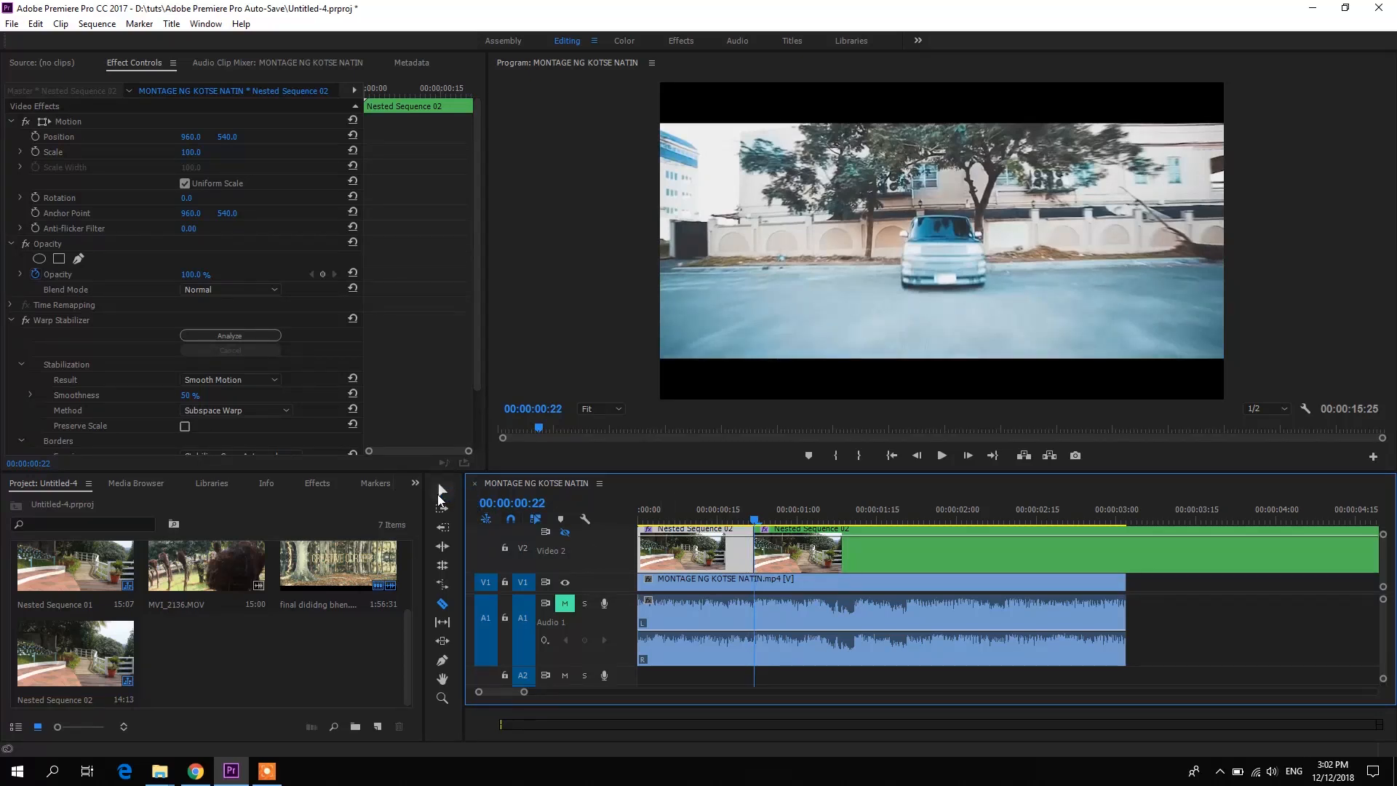
Step: Switch back to the Selection tool, make Video 2 visible again and return the playhead to the sequence start
left_click(441, 492)
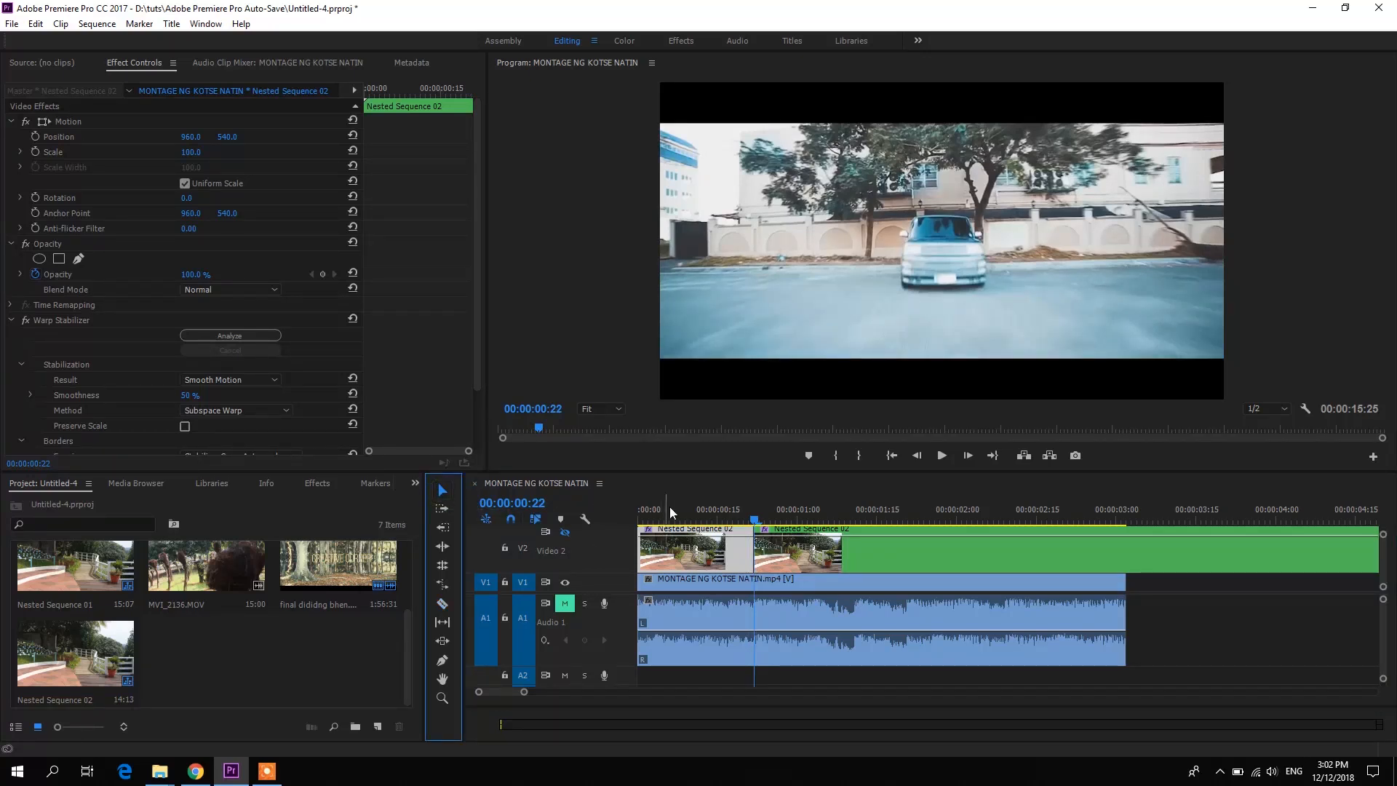
left_click(561, 533)
key("Home")
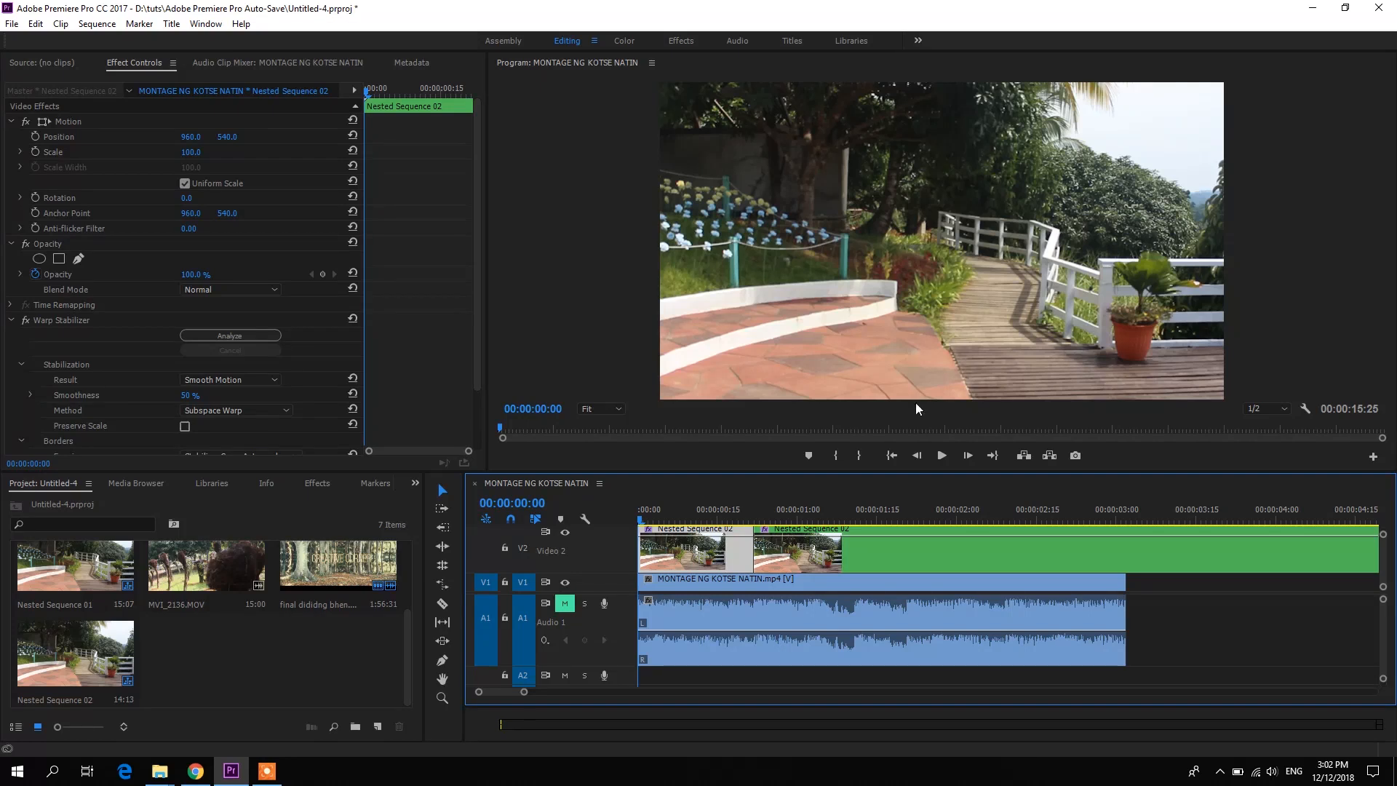
Step: Enable Scale keyframing on the first piece of Nested Sequence 02 with a keyframe at 00:00:00:21, the piece's last frame
left_click(749, 512)
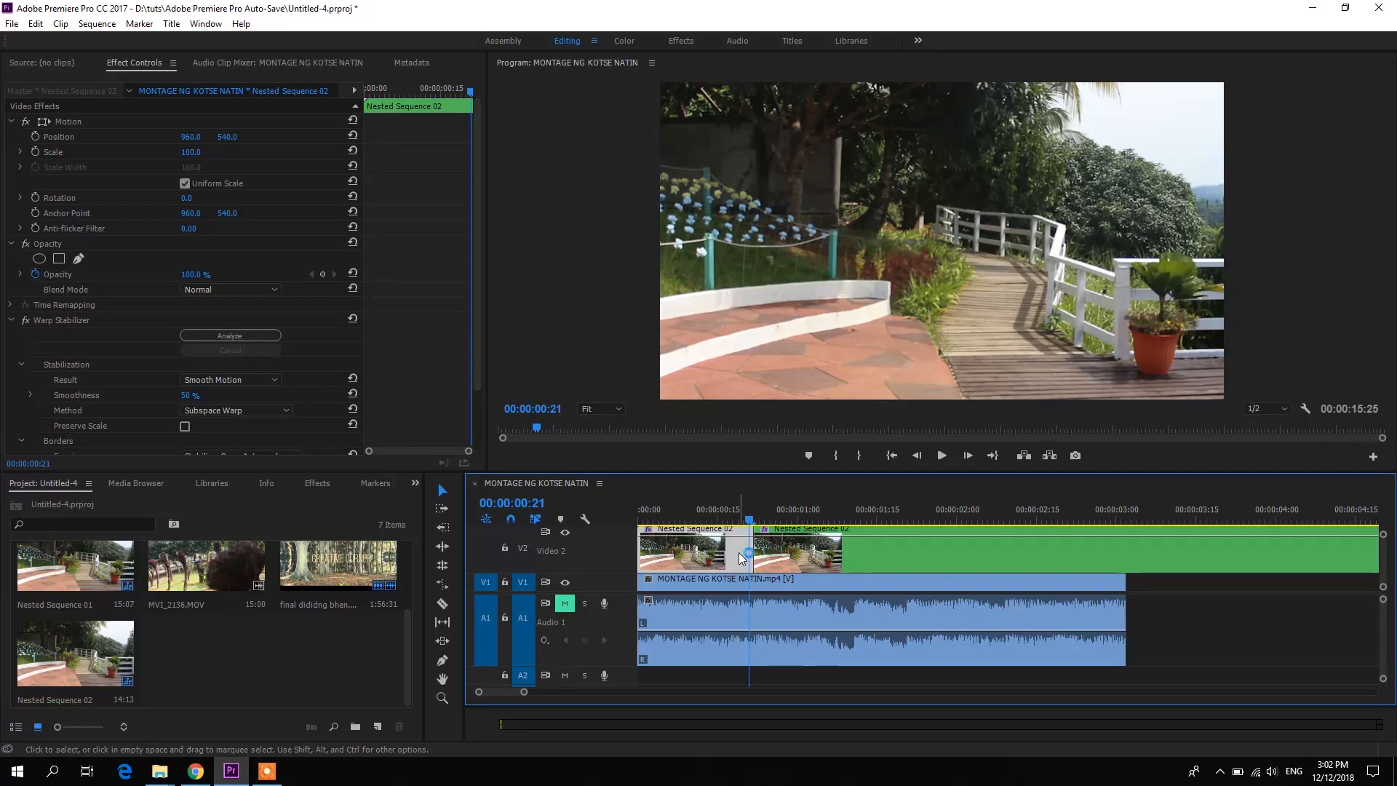
left_click(753, 517)
left_click_drag(753, 518, 750, 519)
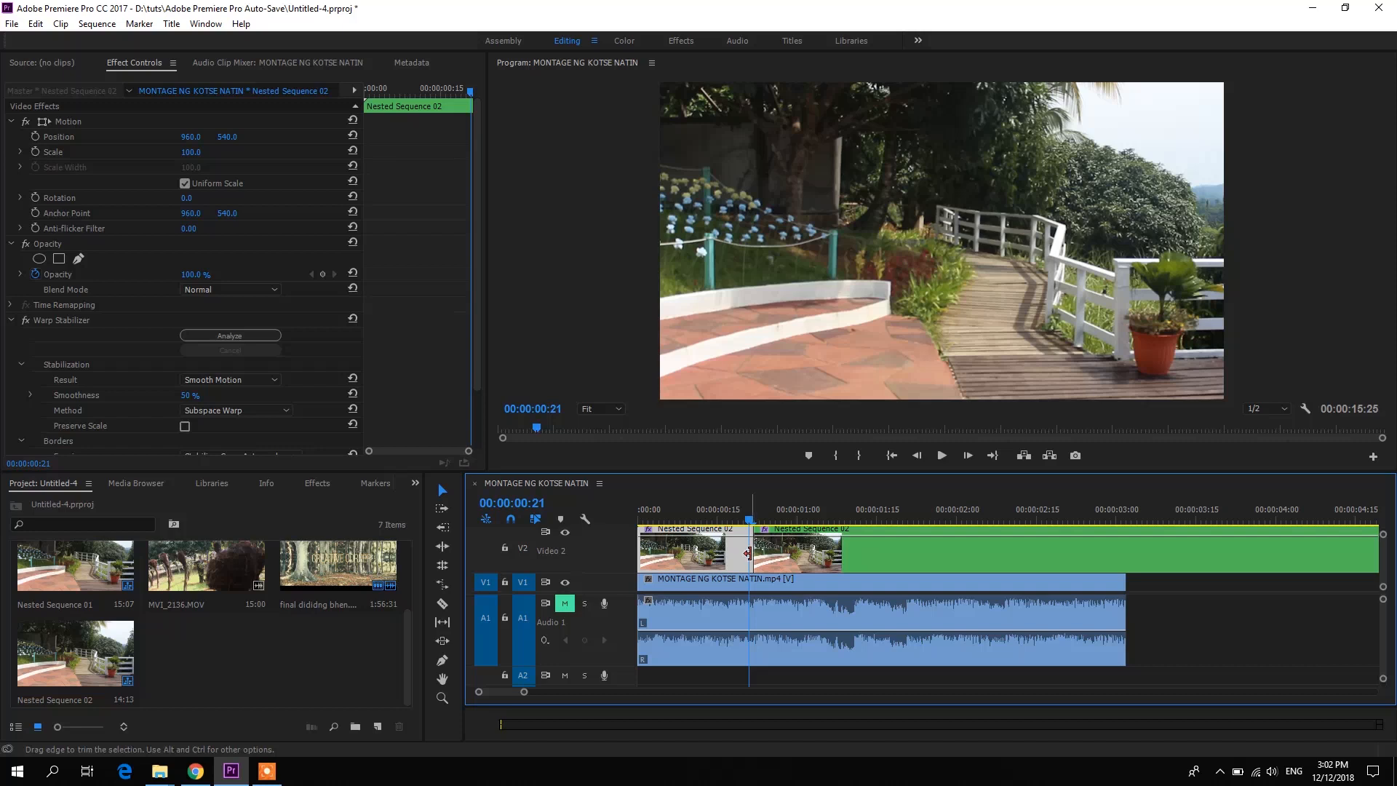
left_click(36, 151)
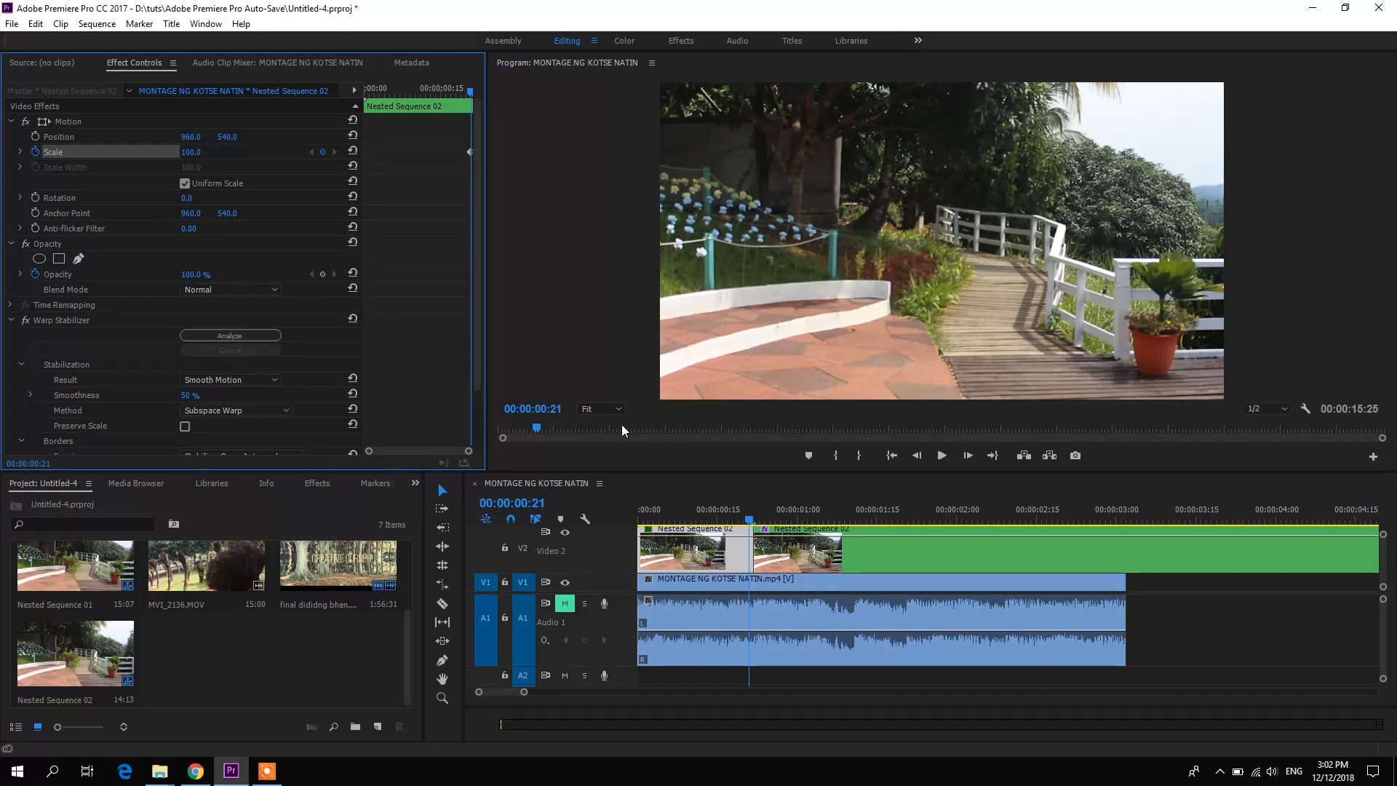
Step: Add a Scale keyframe of 130 at 00:00:00:00 on the first piece of Nested Sequence 02
left_click_drag(750, 524, 640, 523)
left_click(193, 152)
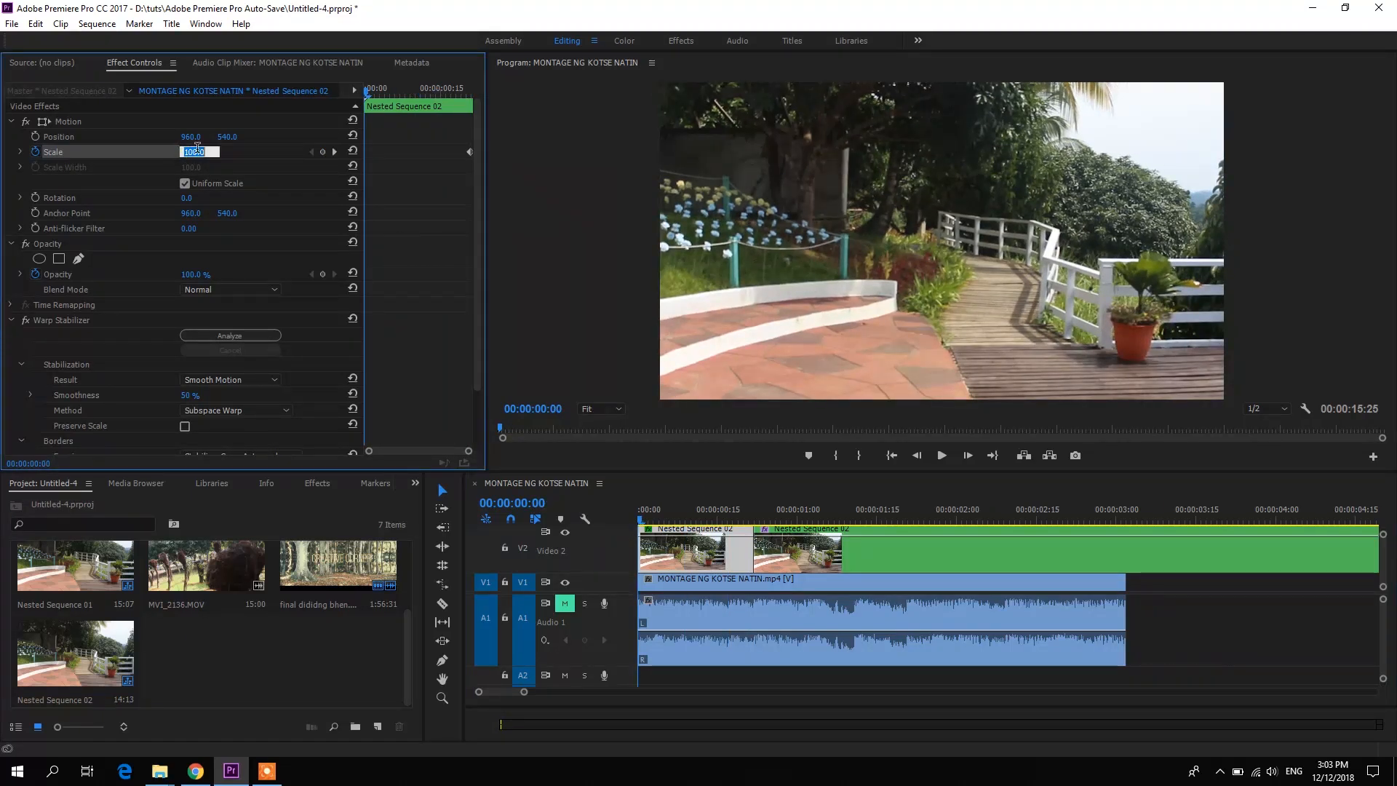
type("130")
key("Return")
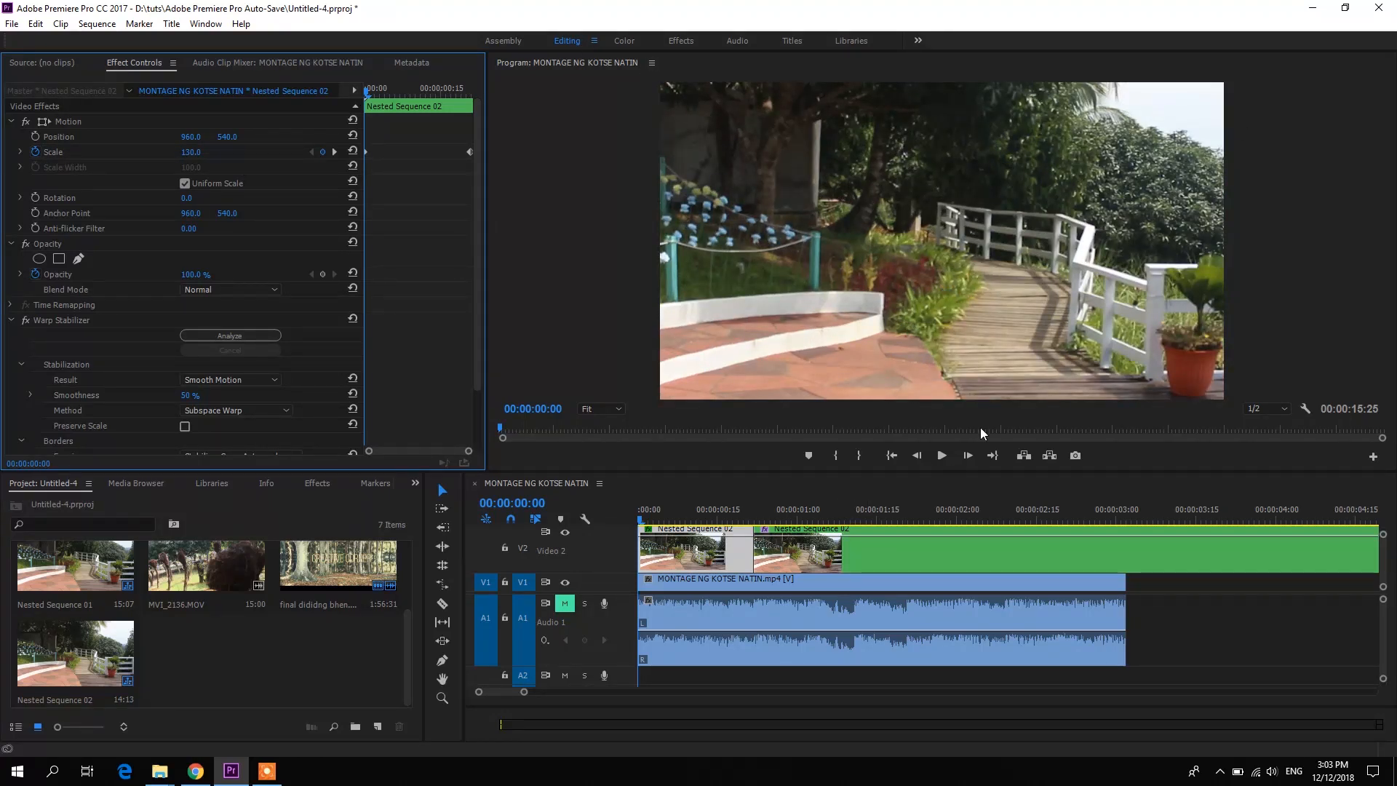
Step: Preview the scale animation on the first piece of Nested Sequence 02 from the start
left_click(941, 455)
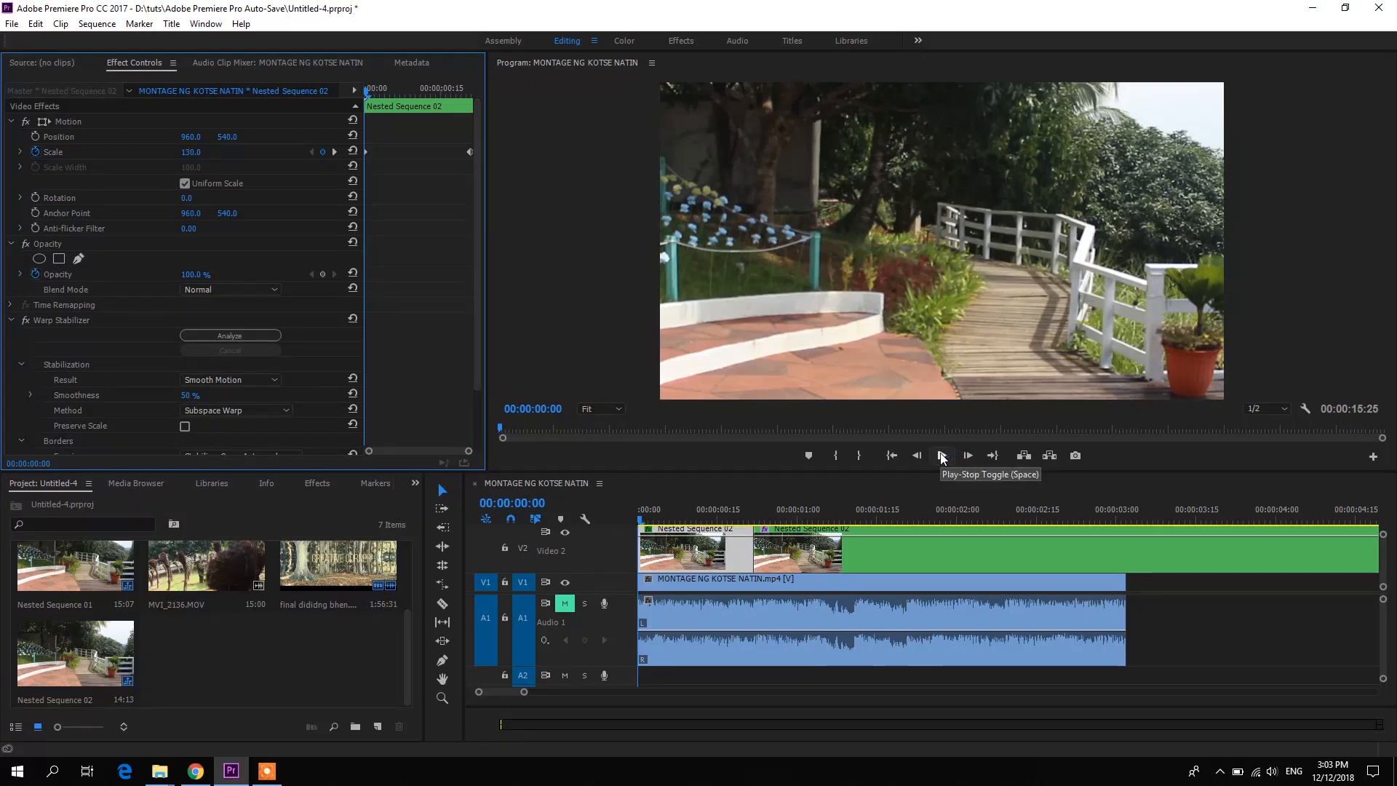
left_click(627, 515)
key("space")
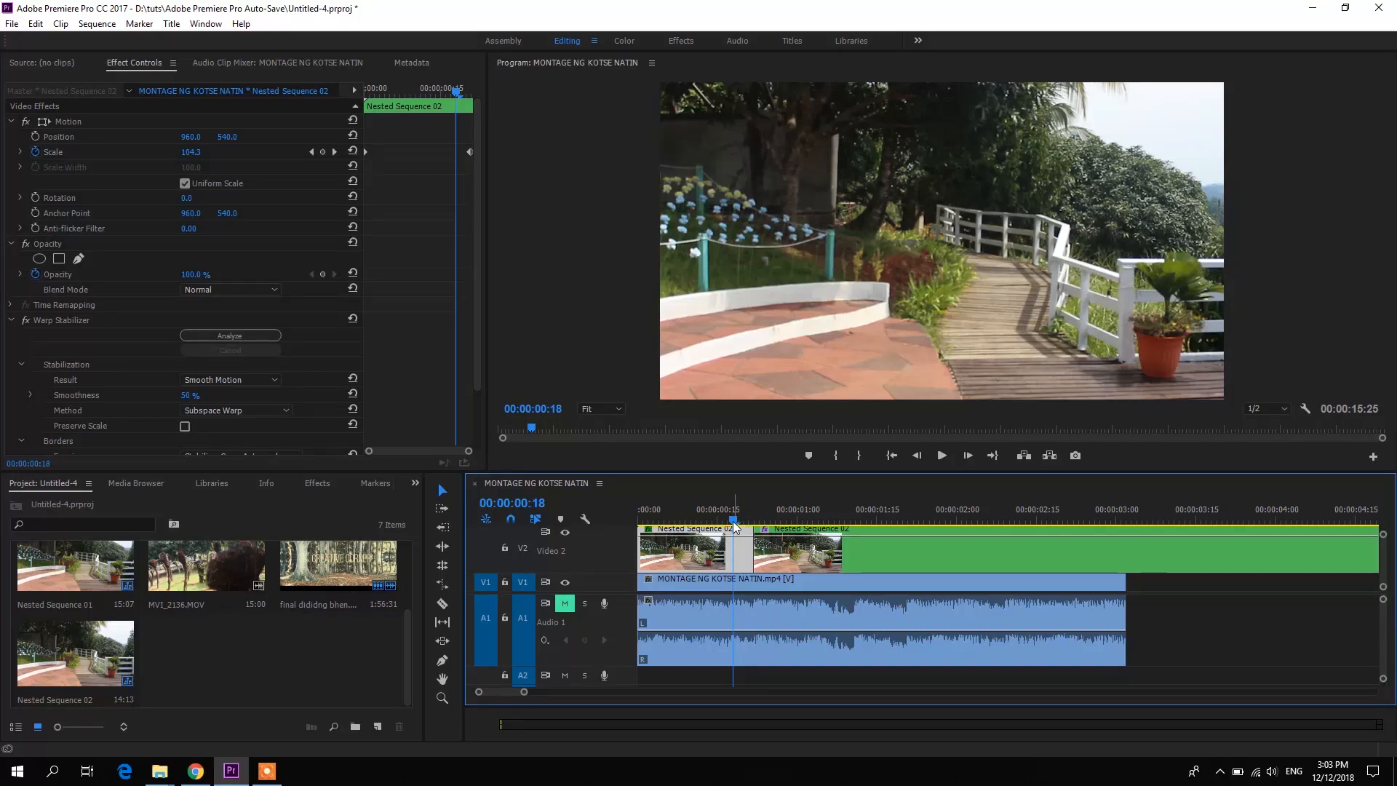
Step: Unmute Audio 1 and play the sequence from 00:00:00:22 to preview the section after the first cut
left_click_drag(734, 521, 753, 529)
left_click(565, 603)
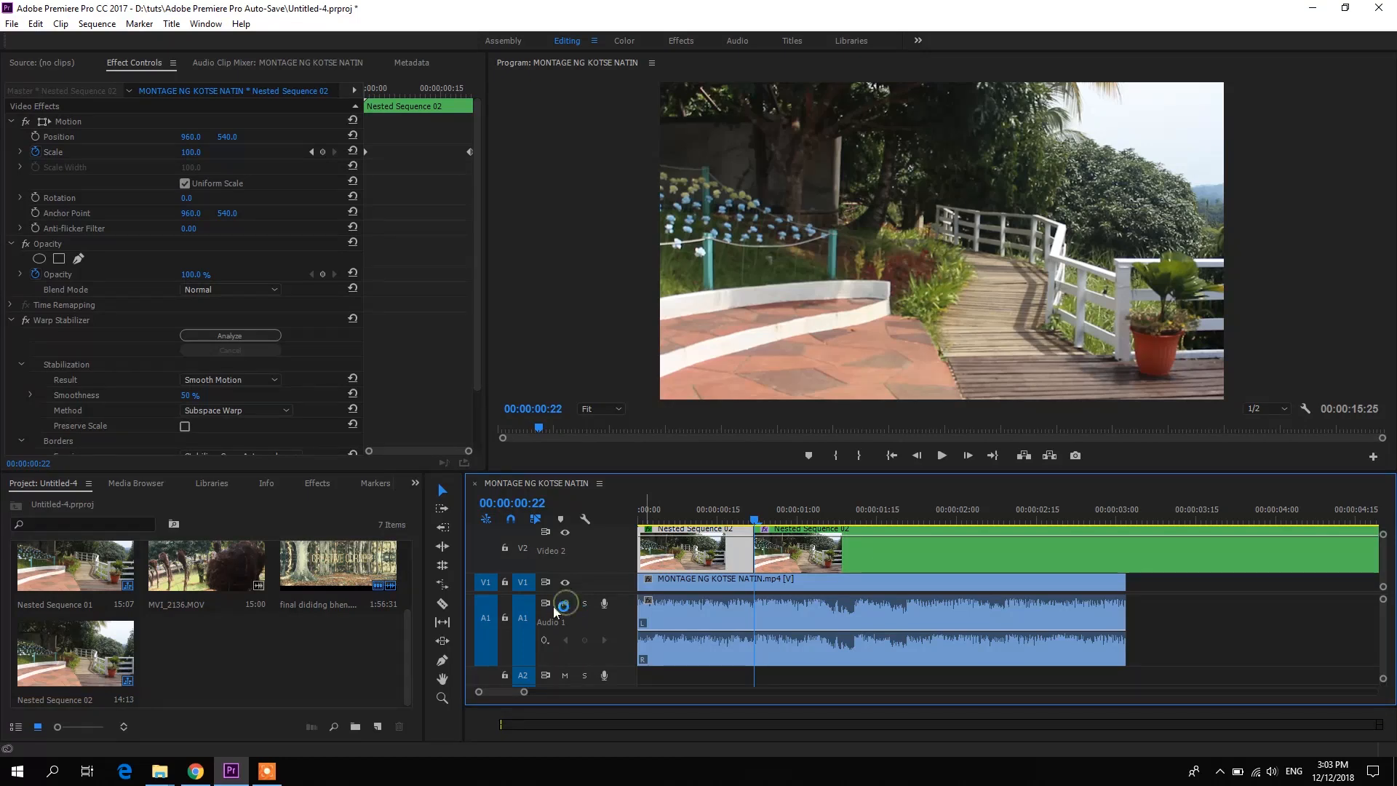
left_click(942, 456)
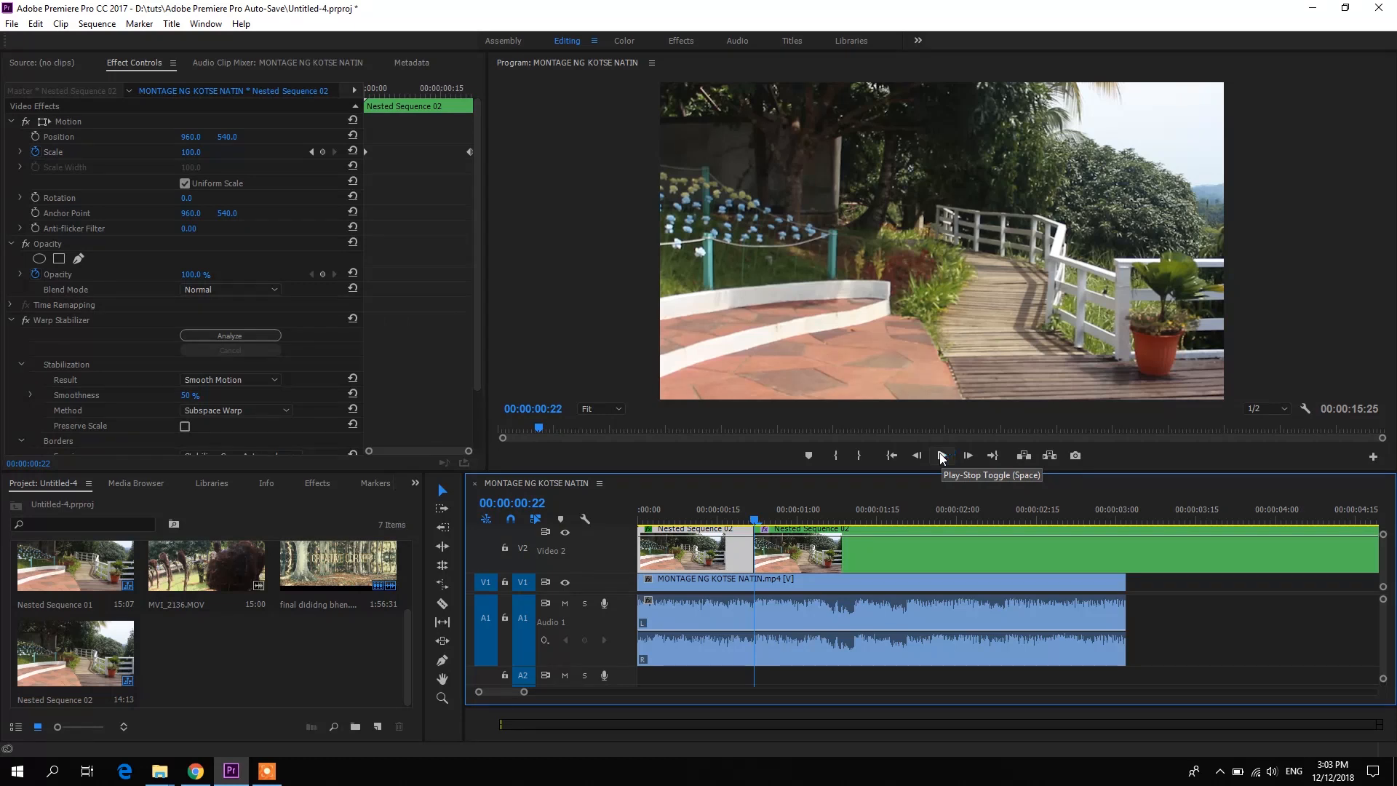
left_click(943, 455)
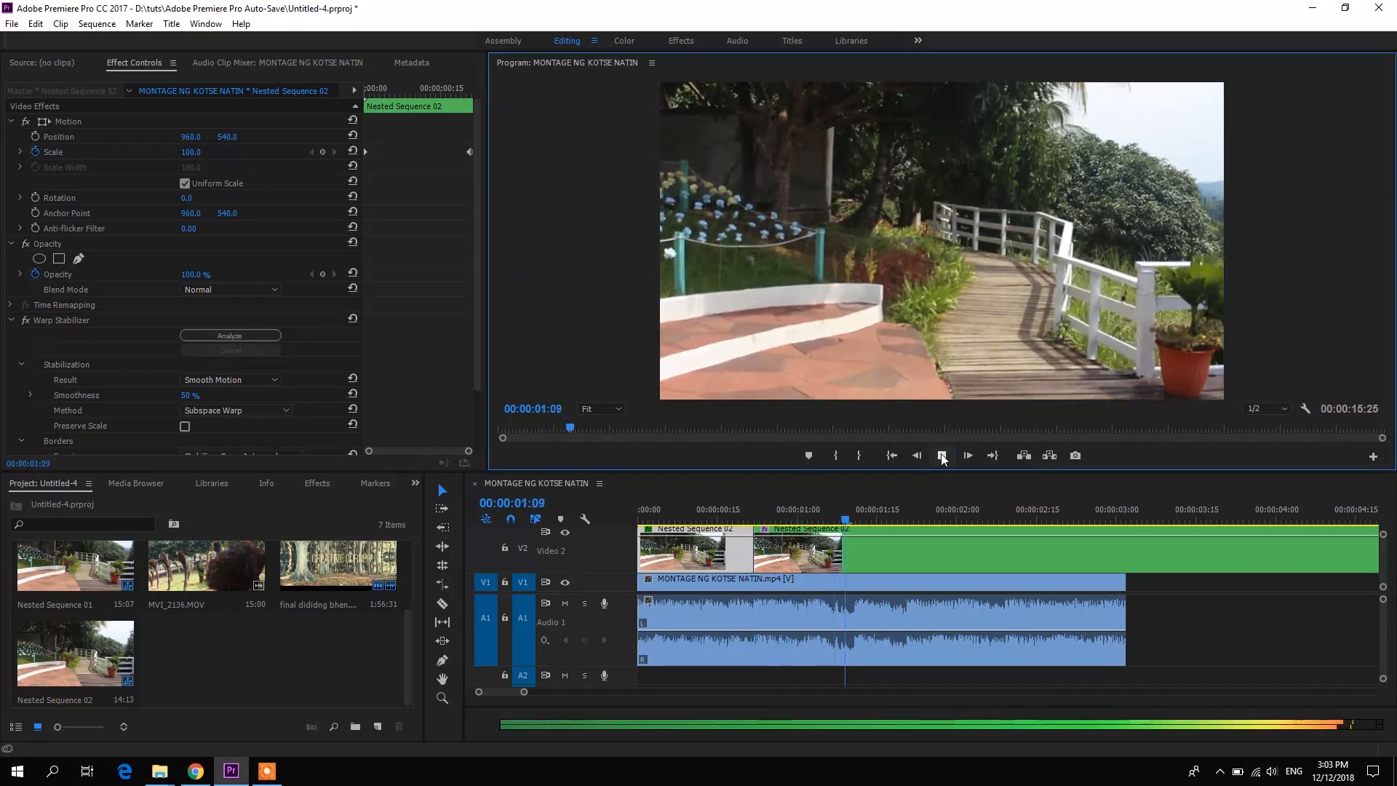
Step: Cut Nested Sequence 02 at 00:00:01:07 with the Razor tool
left_click(771, 512)
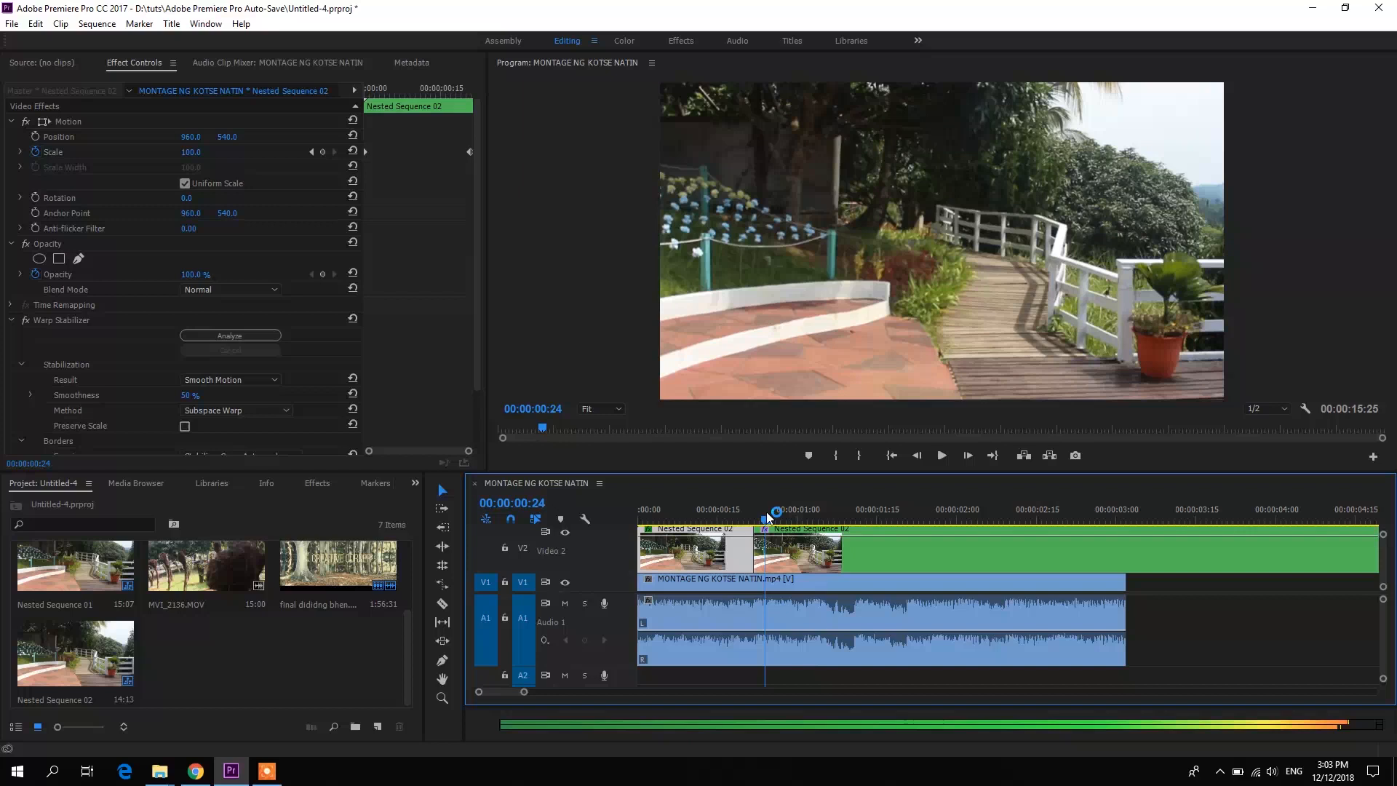
left_click_drag(784, 518, 836, 537)
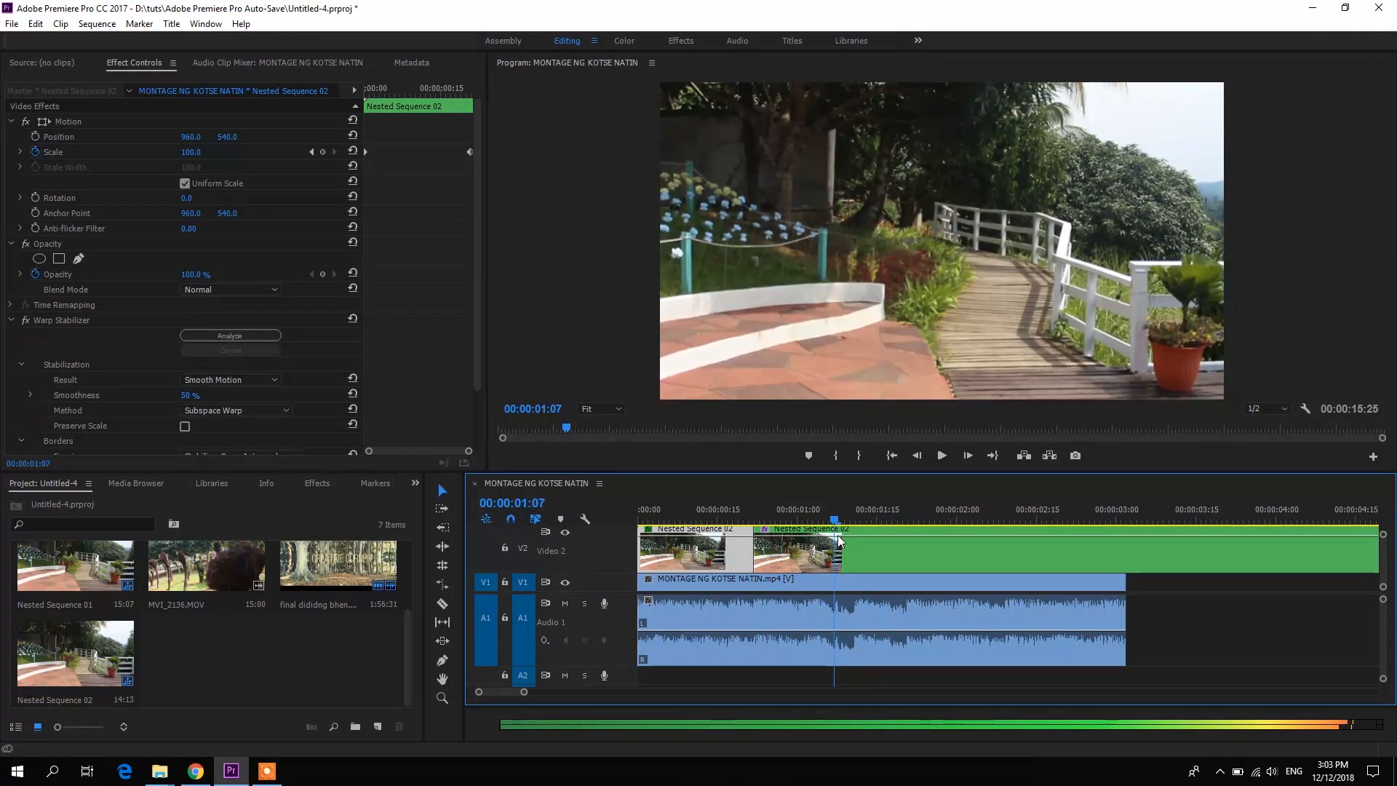
left_click(838, 607)
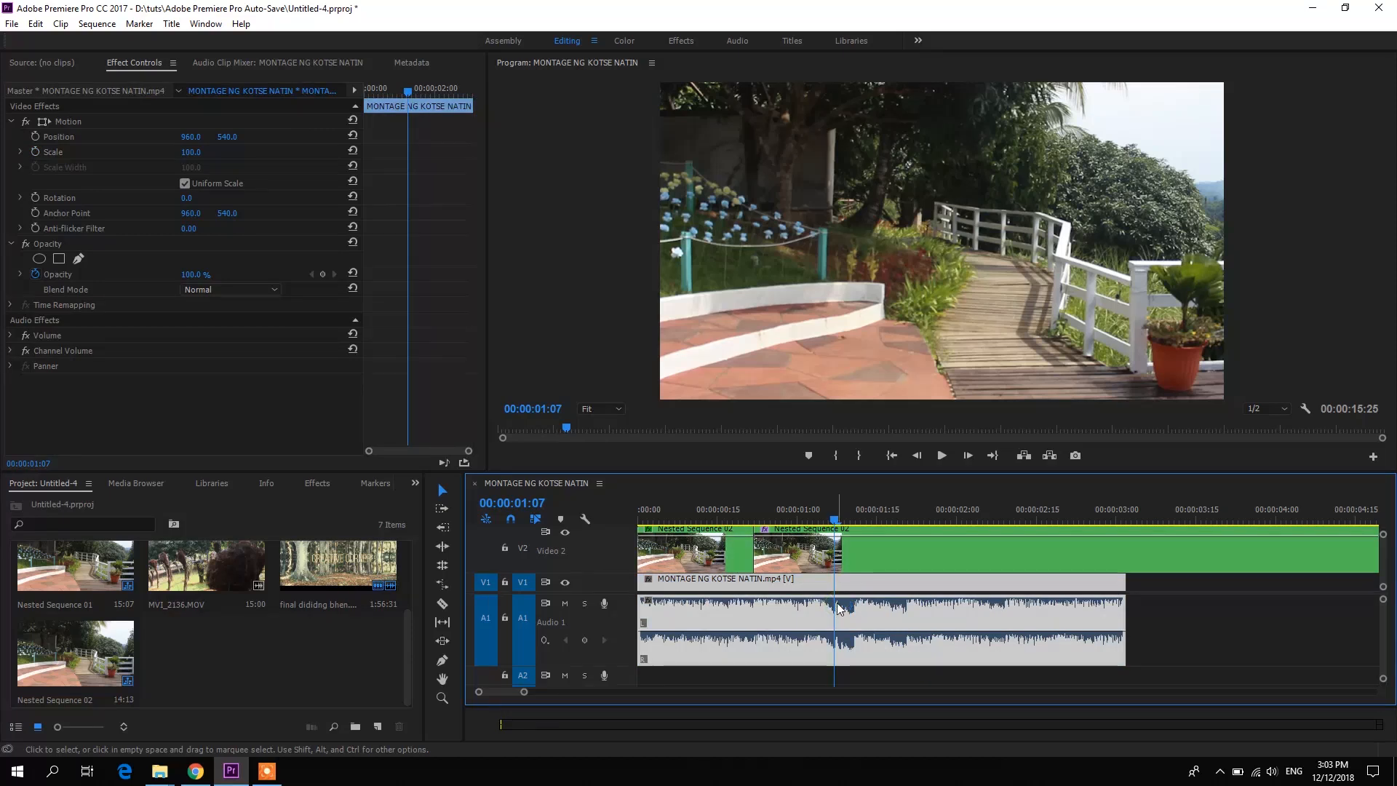
left_click(1270, 644)
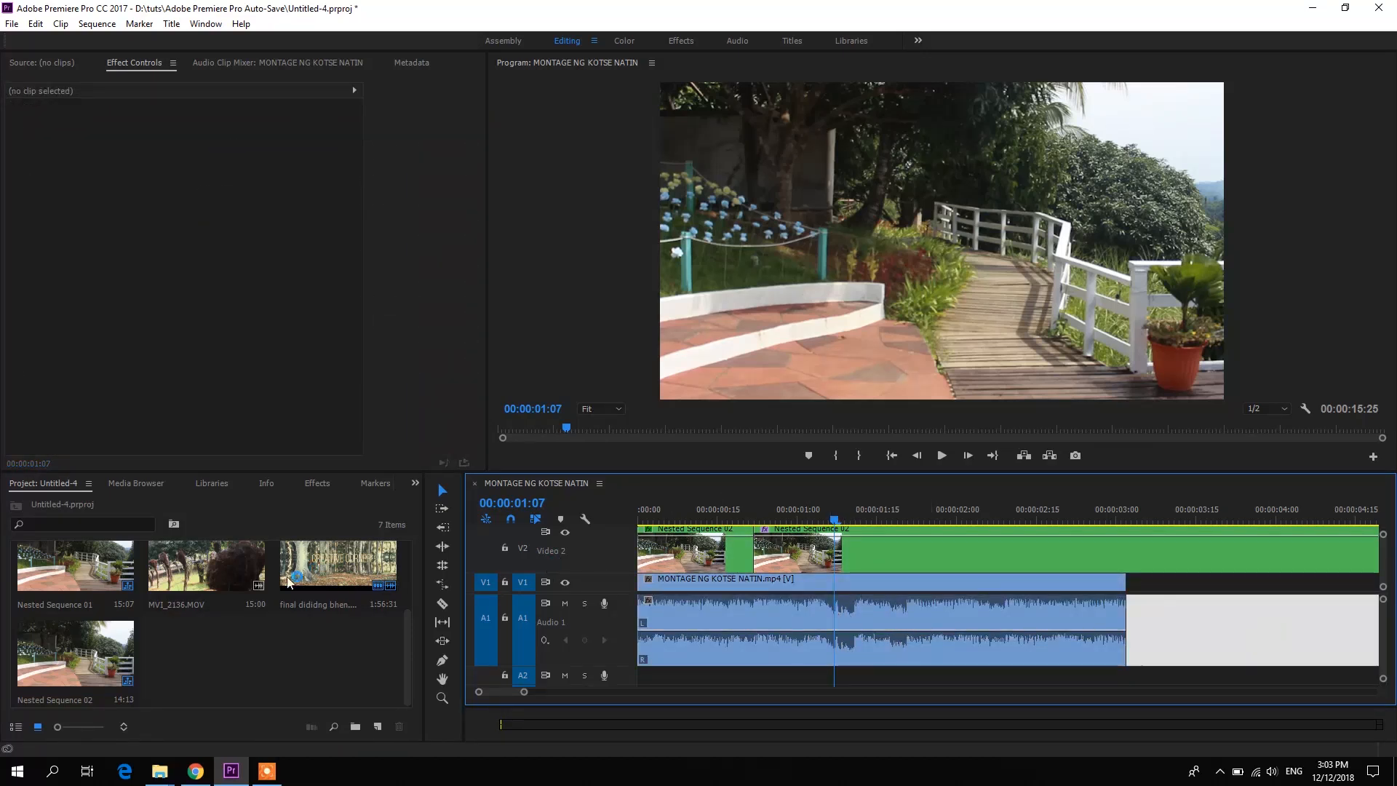
left_click(442, 603)
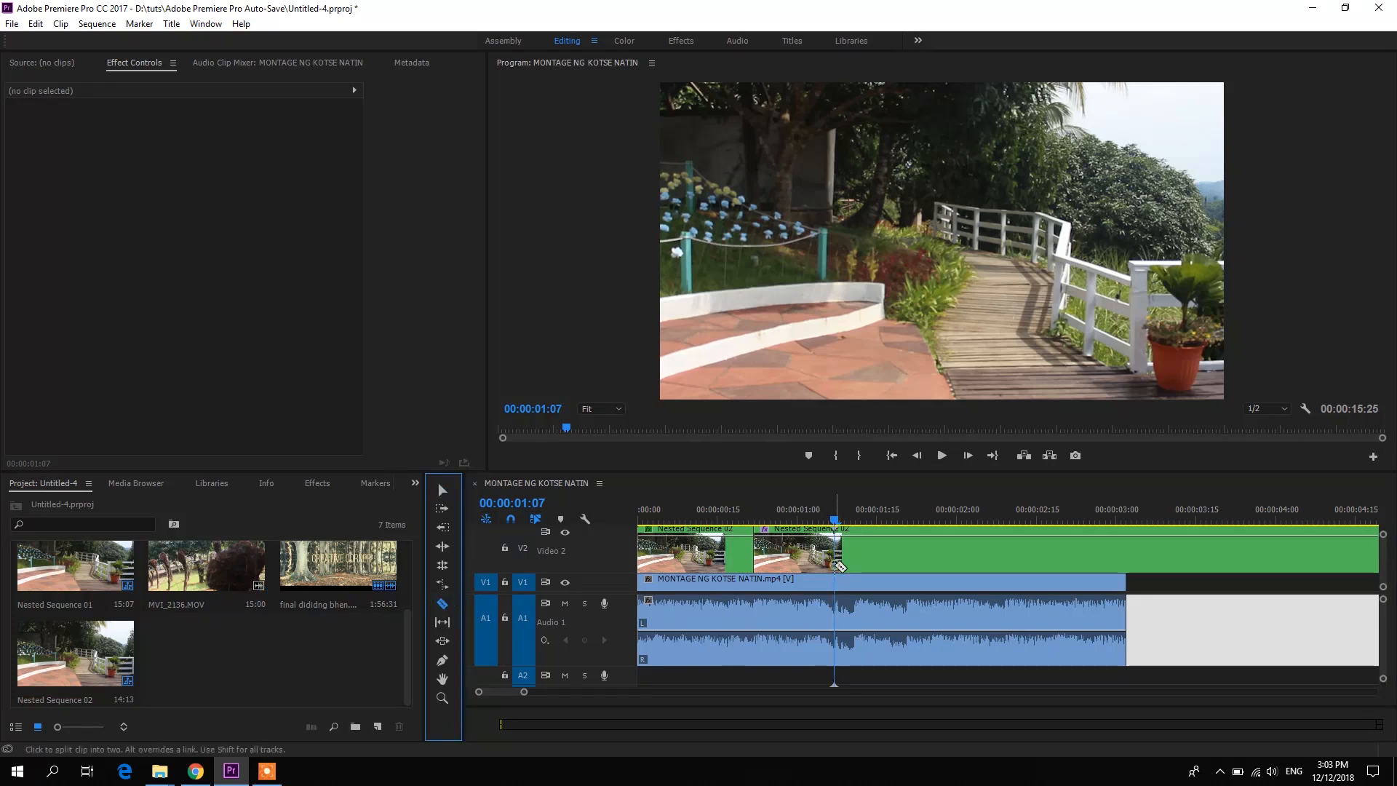
left_click(837, 518)
key("ctrl+v")
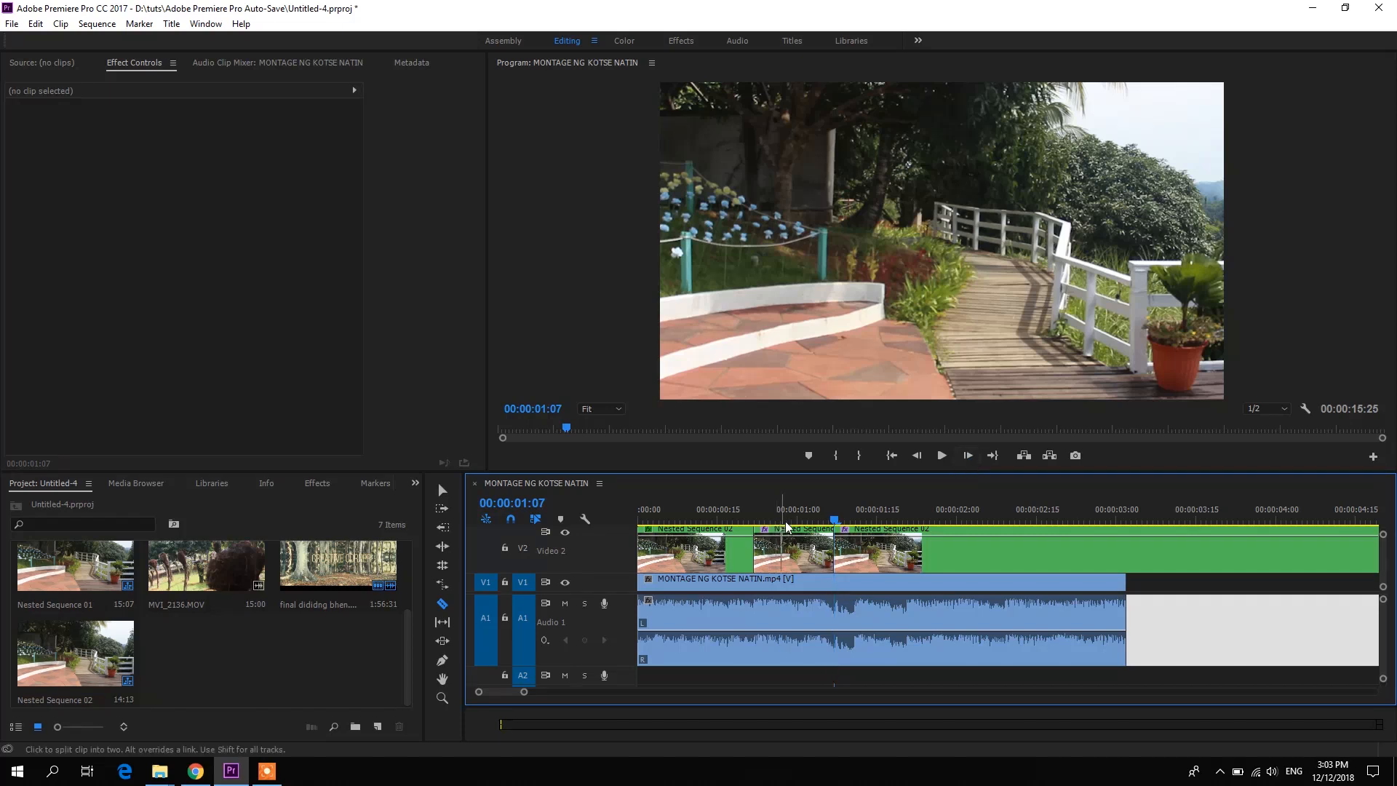
Step: Split the piece of Nested Sequence 02 between 00:00:00:22 and 00:00:01:07 at 00:00:01:01, undoing the misplaced cut first
left_click(749, 511)
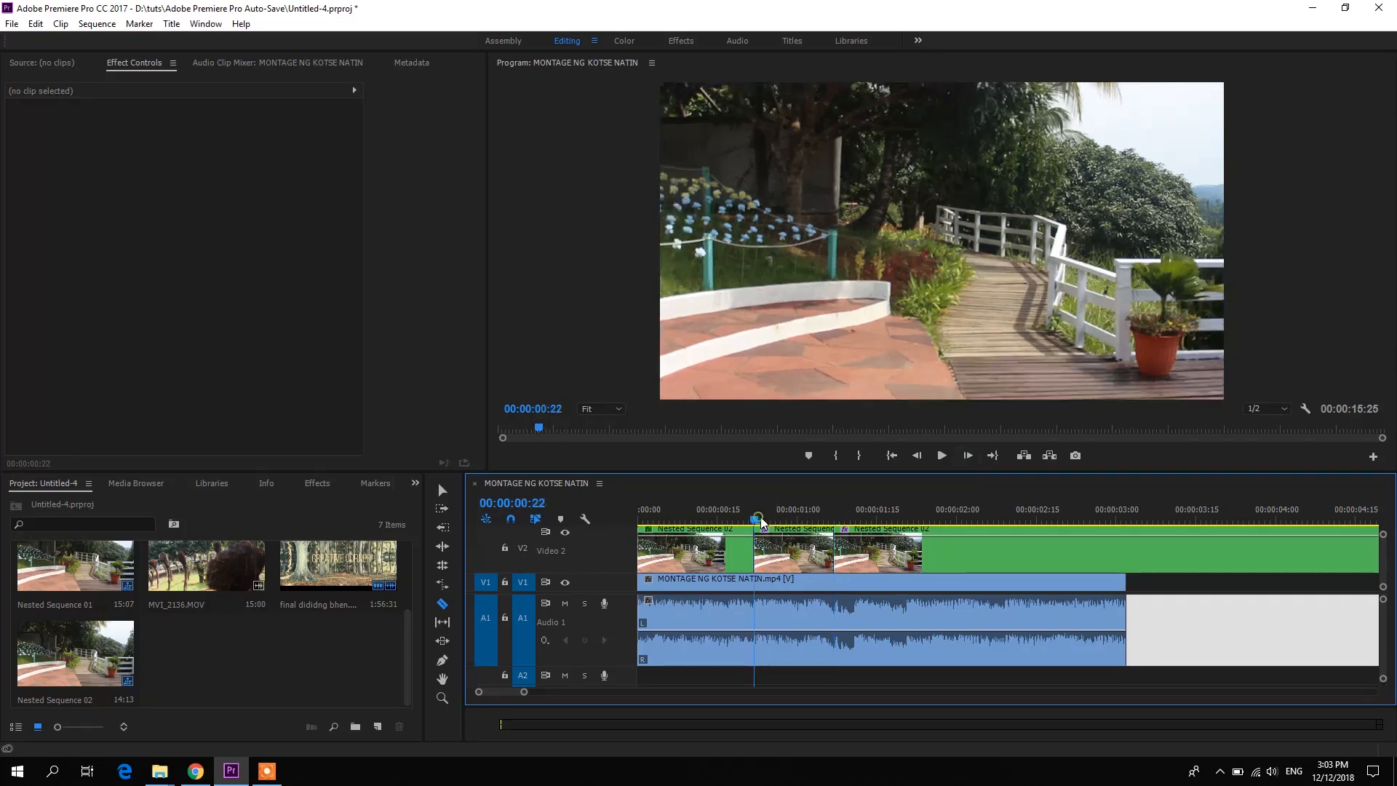
left_click(945, 454)
left_click(797, 514)
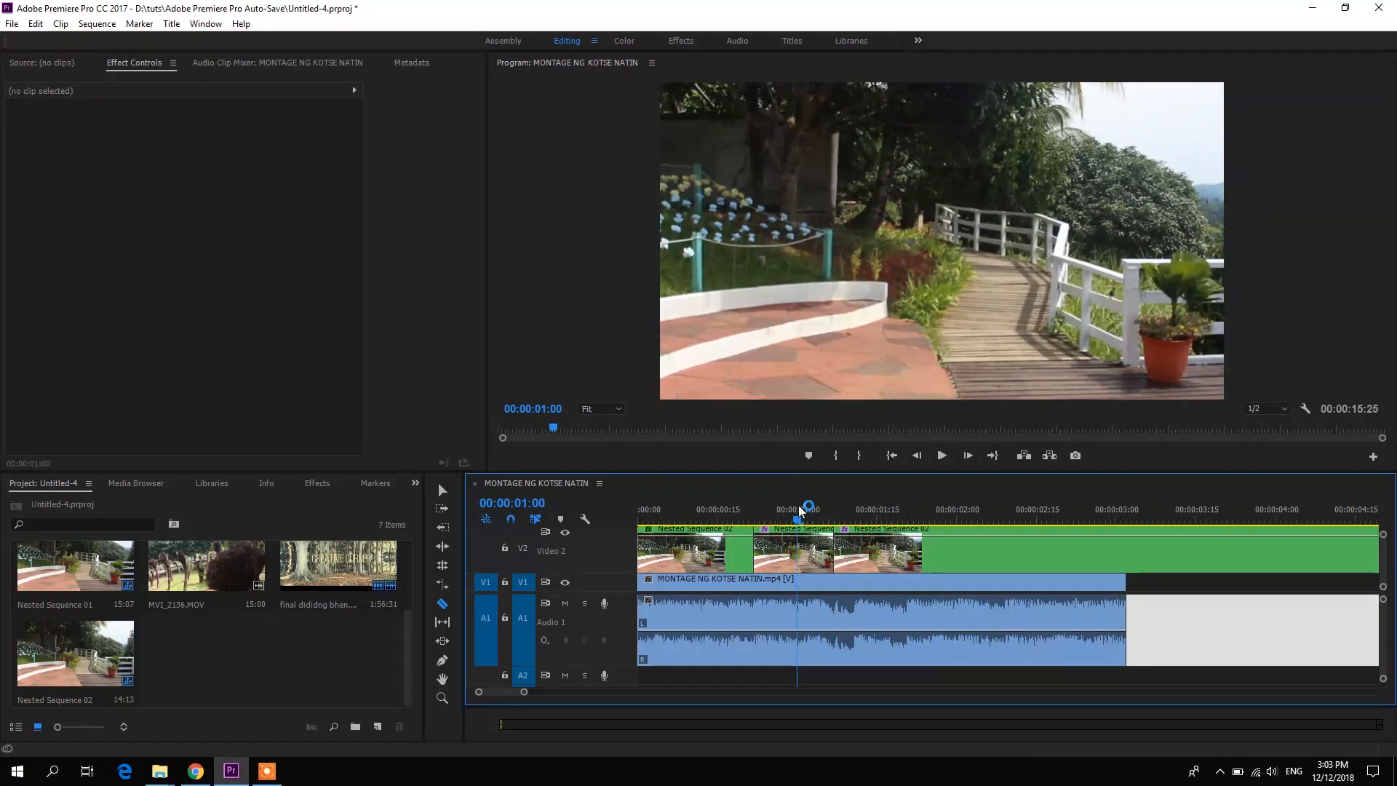
left_click(802, 513)
left_click(803, 562)
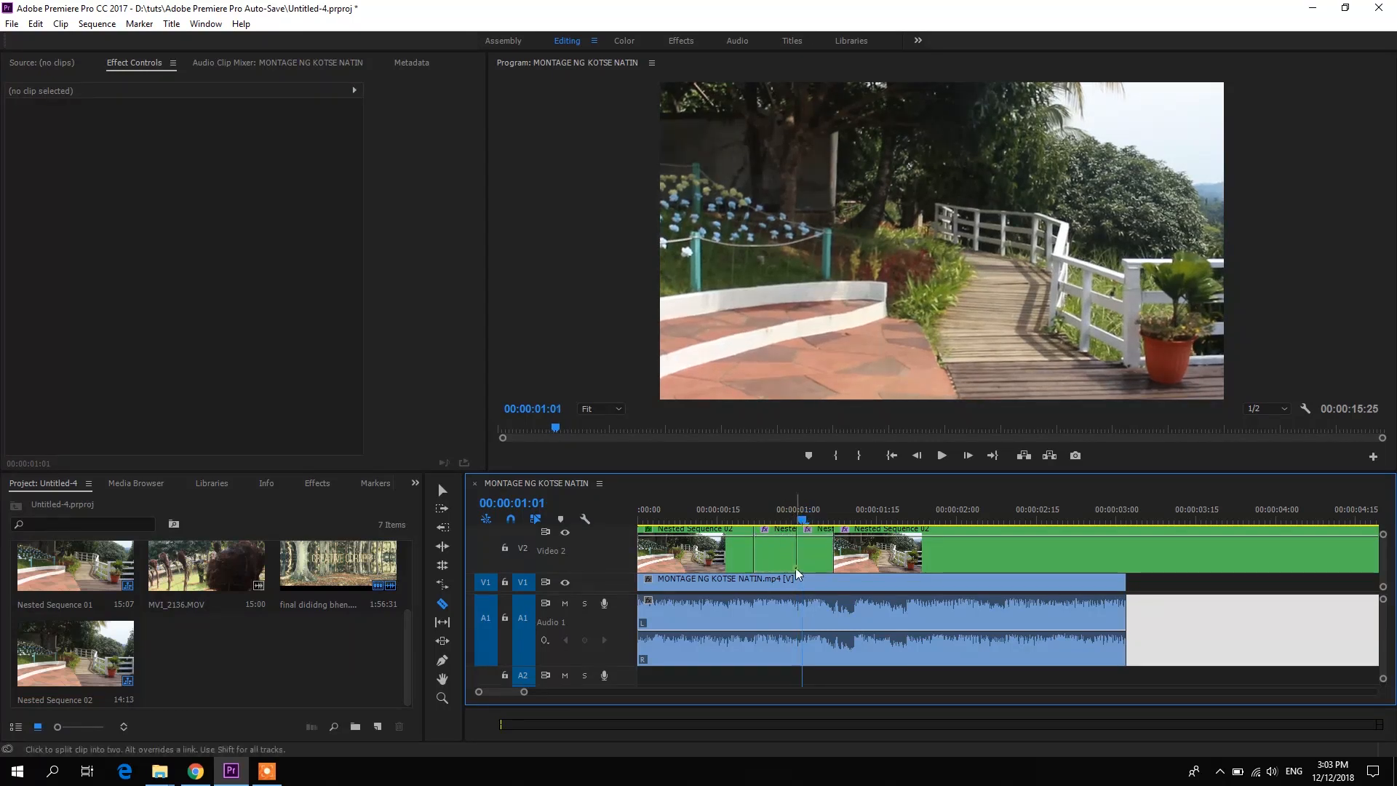
key("ctrl+z")
left_click(802, 555)
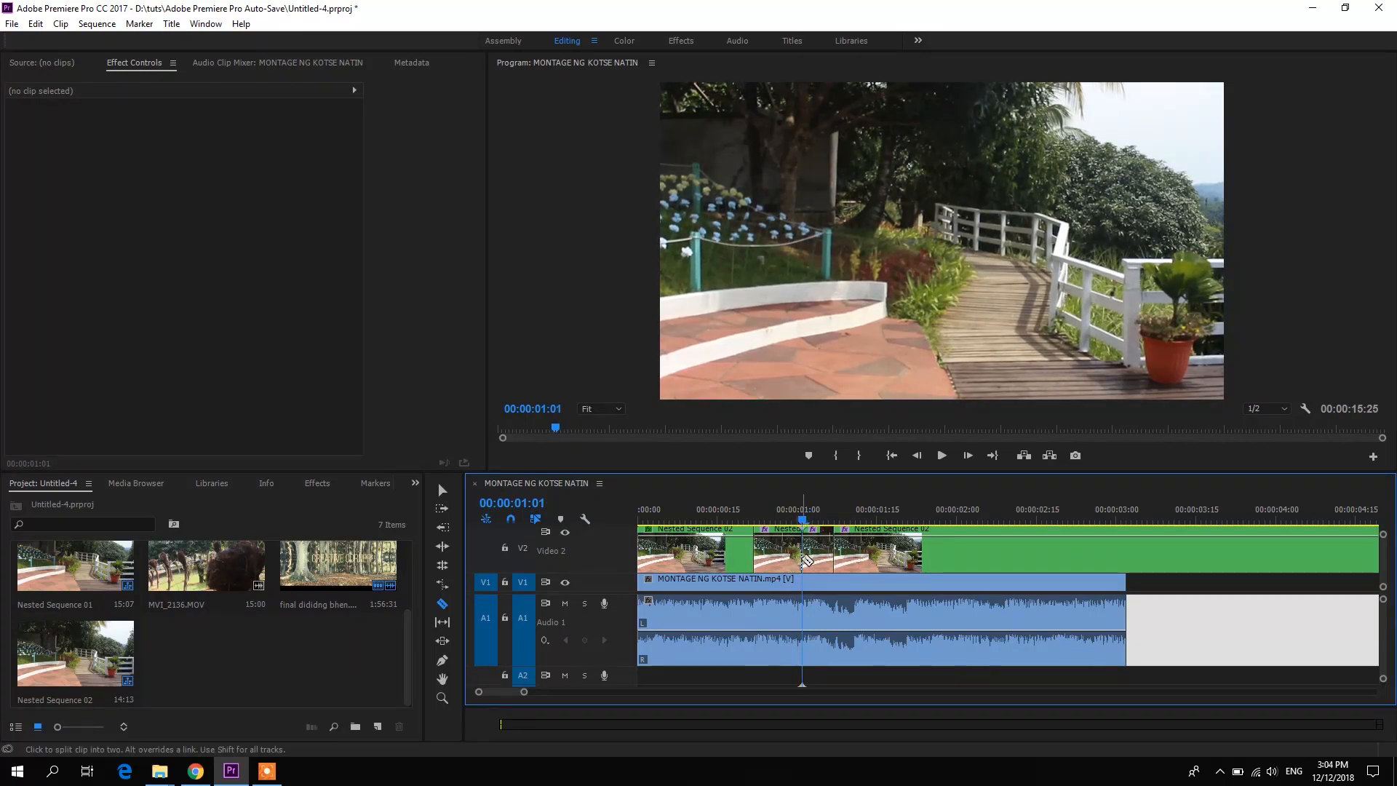
Step: Cut Nested Sequence 02 at 00:00:01:21 and at 00:00:02:09
left_click(942, 456)
left_click(942, 455)
left_click_drag(887, 510, 908, 519)
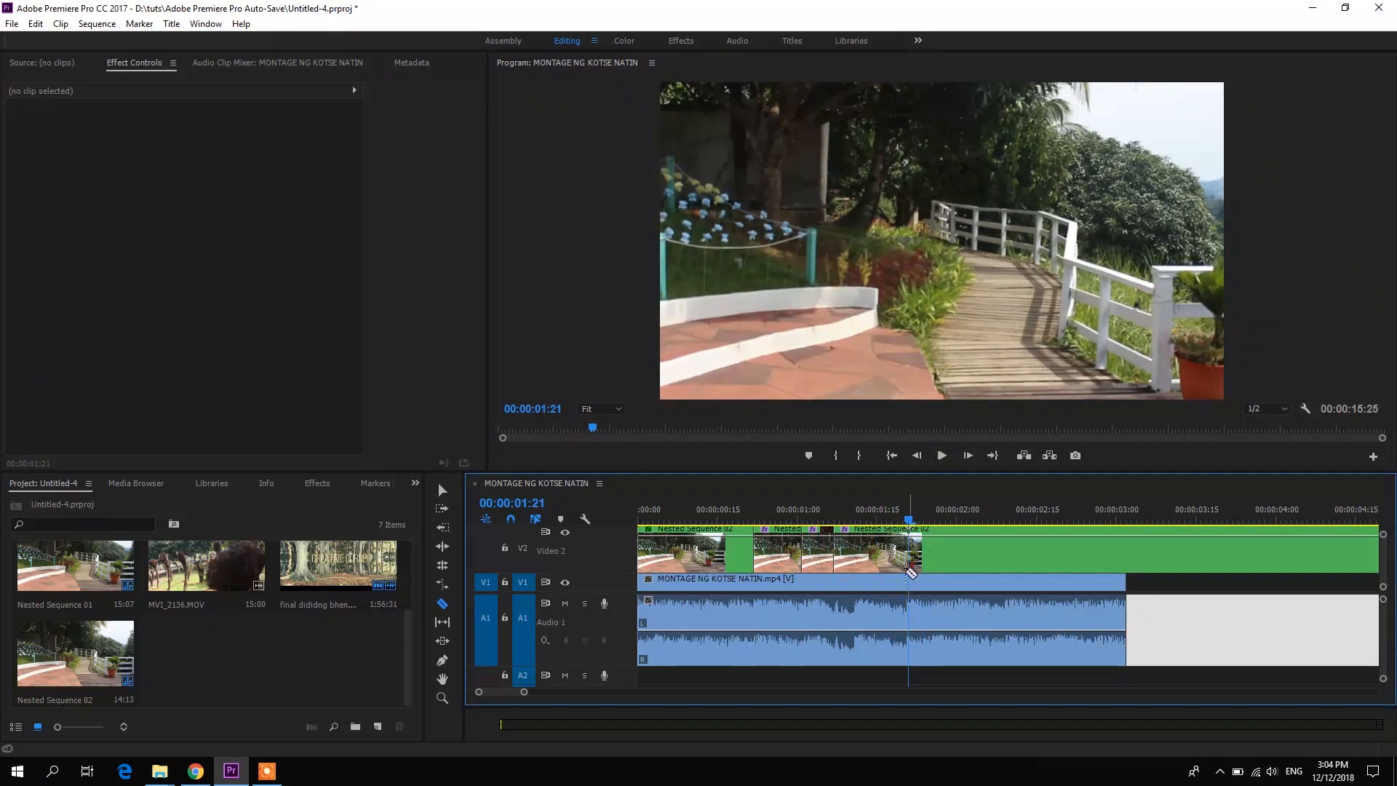
left_click(910, 543)
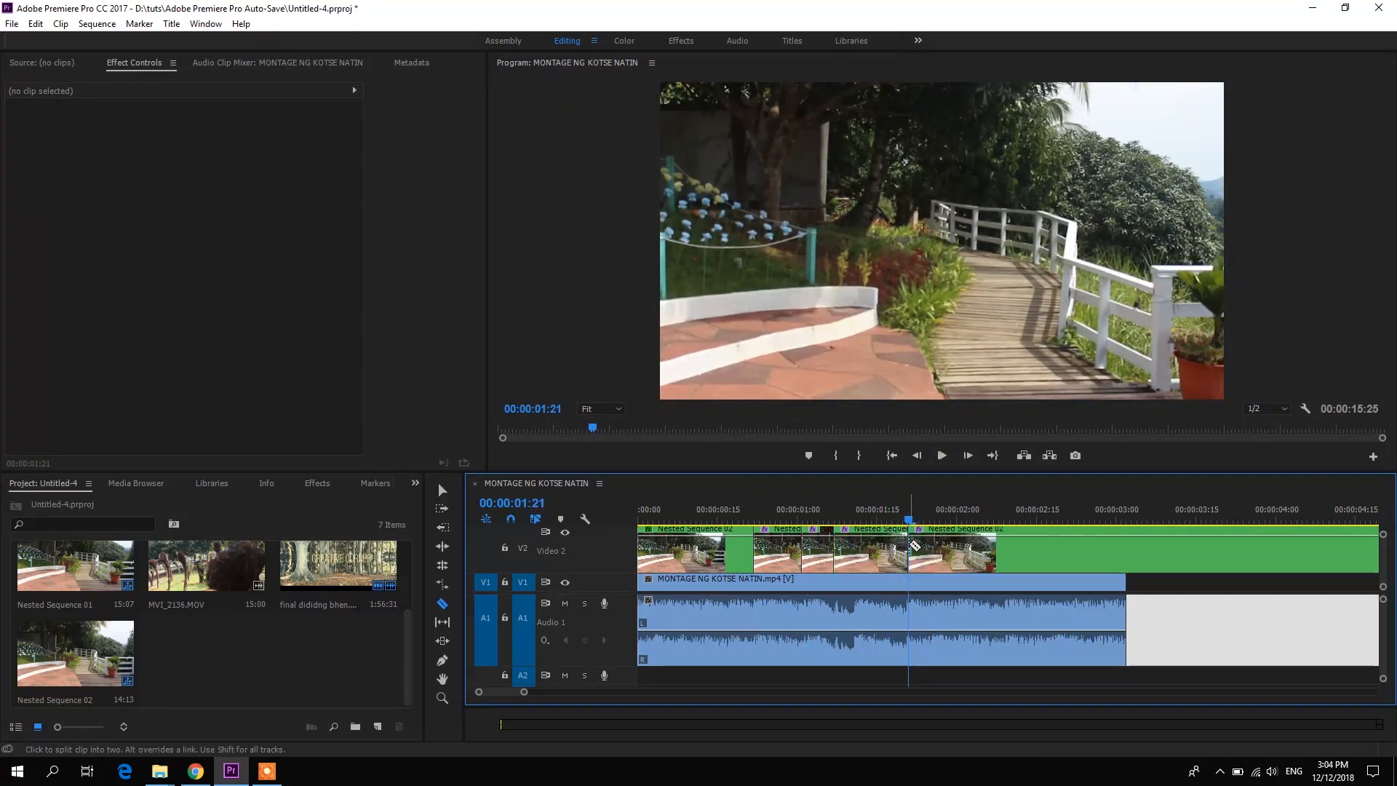
left_click(1005, 578)
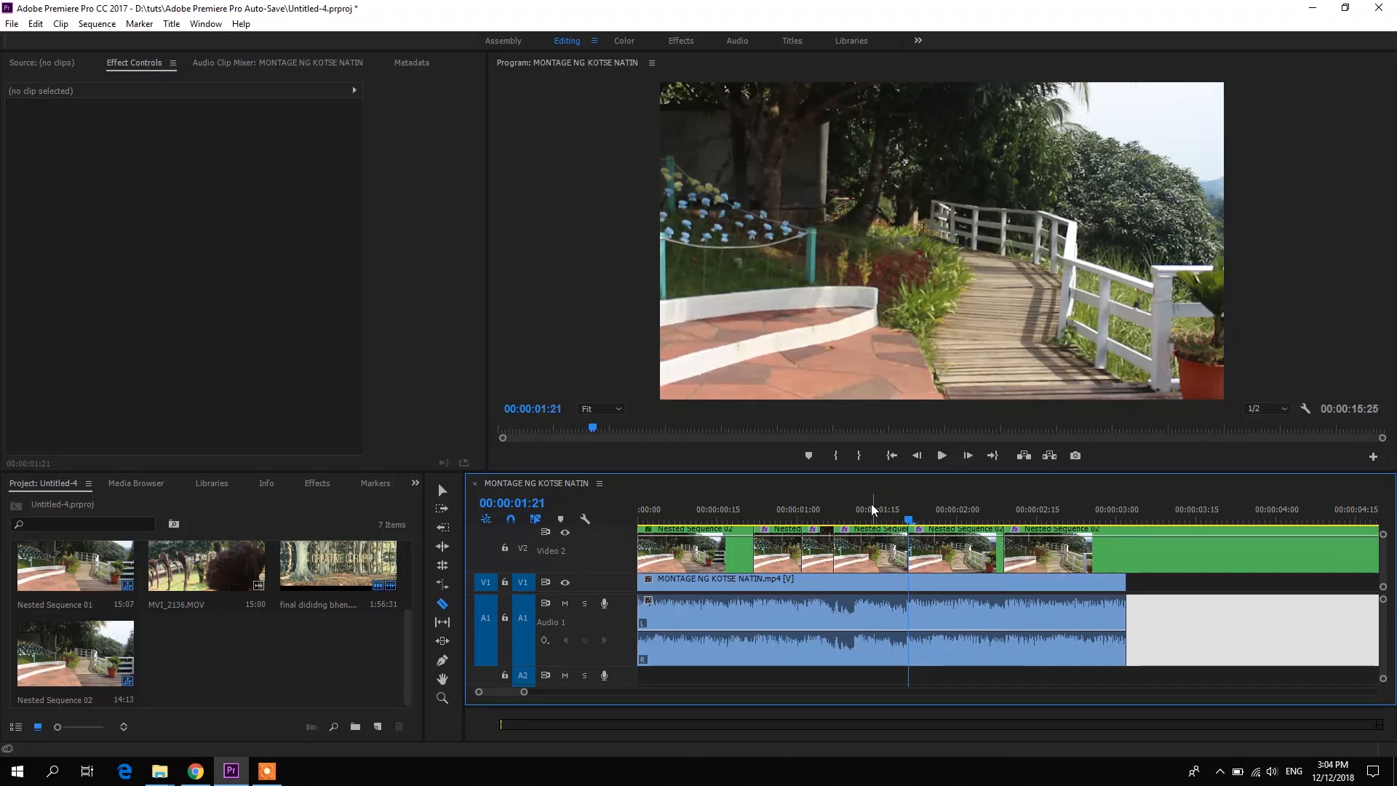
Step: Mute Audio 1, hide Video 2 to review the car montage from 00:00:00:26 to 00:00:02:02, and make Video 2 visible again
left_click(775, 510)
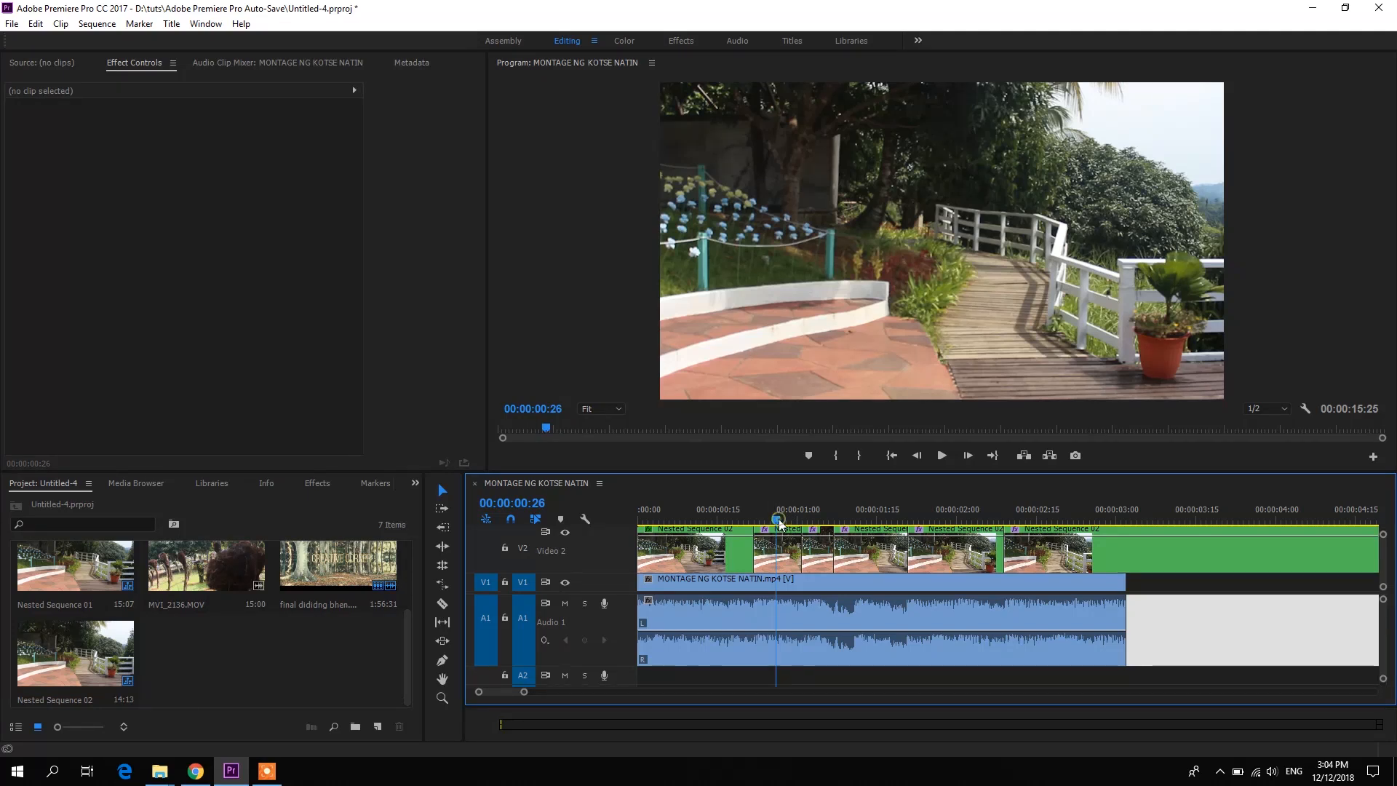
left_click(566, 603)
left_click(566, 533)
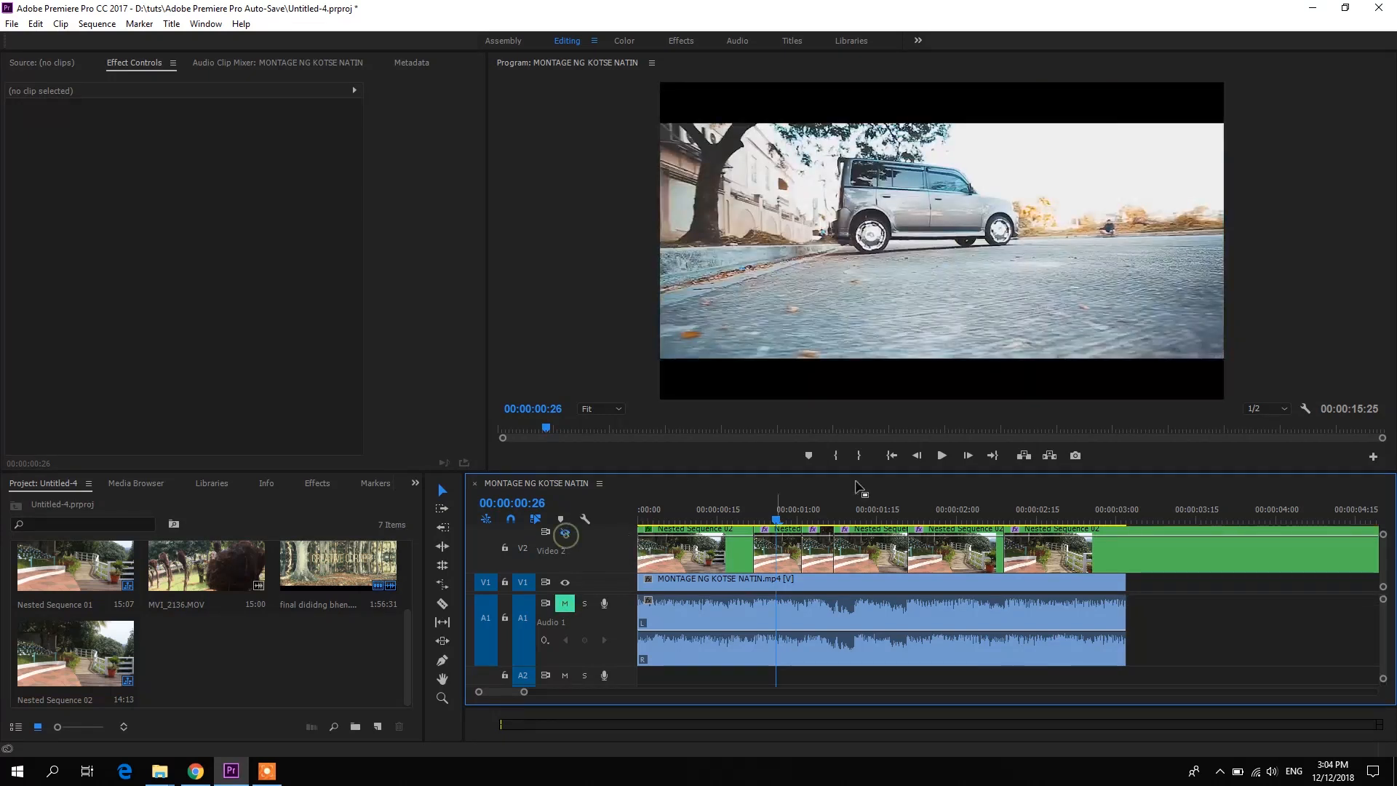
left_click_drag(777, 514, 972, 567)
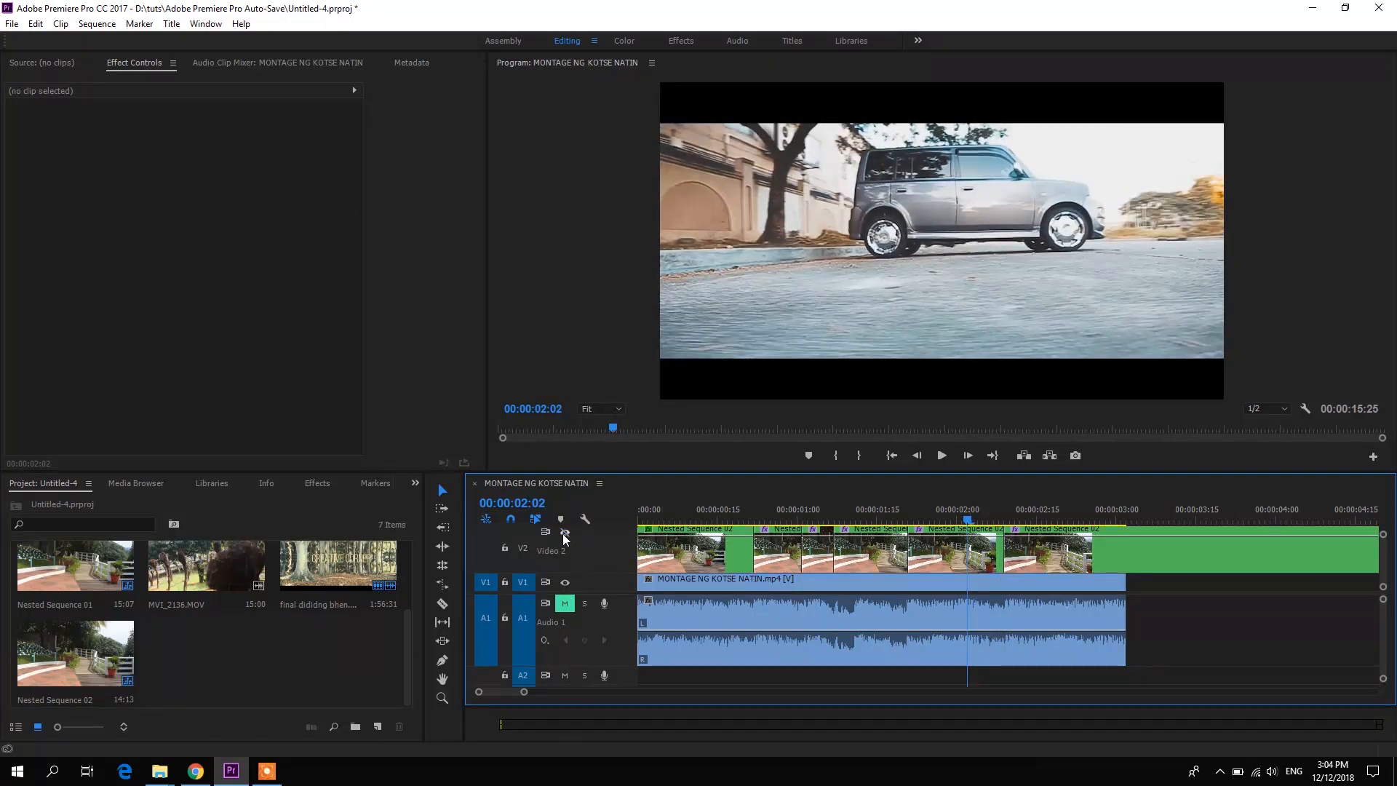
left_click(564, 533)
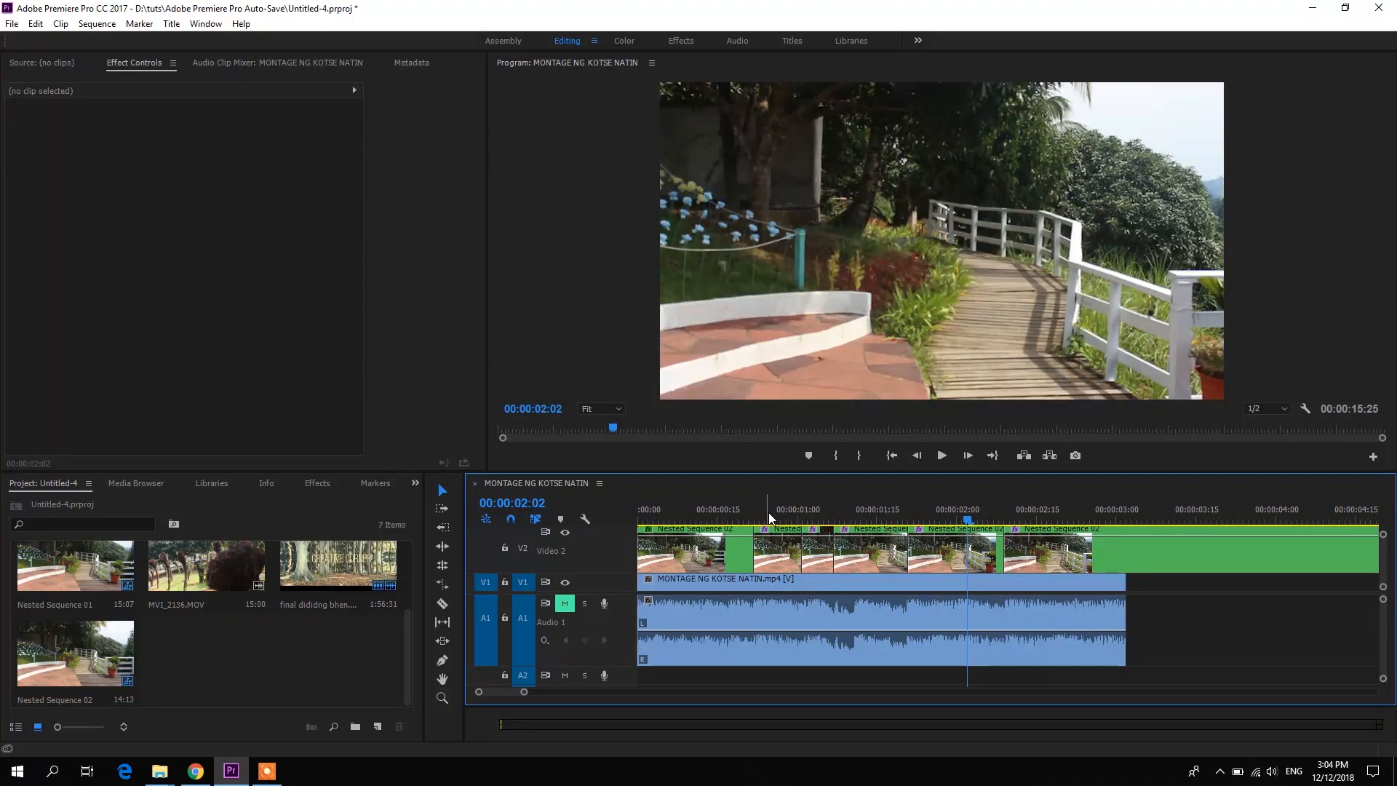
Step: Set Scale to 117 on the short piece of Nested Sequence 02 between 00:00:01:01 and 00:00:01:07
left_click(787, 560)
left_click_drag(774, 512, 812, 545)
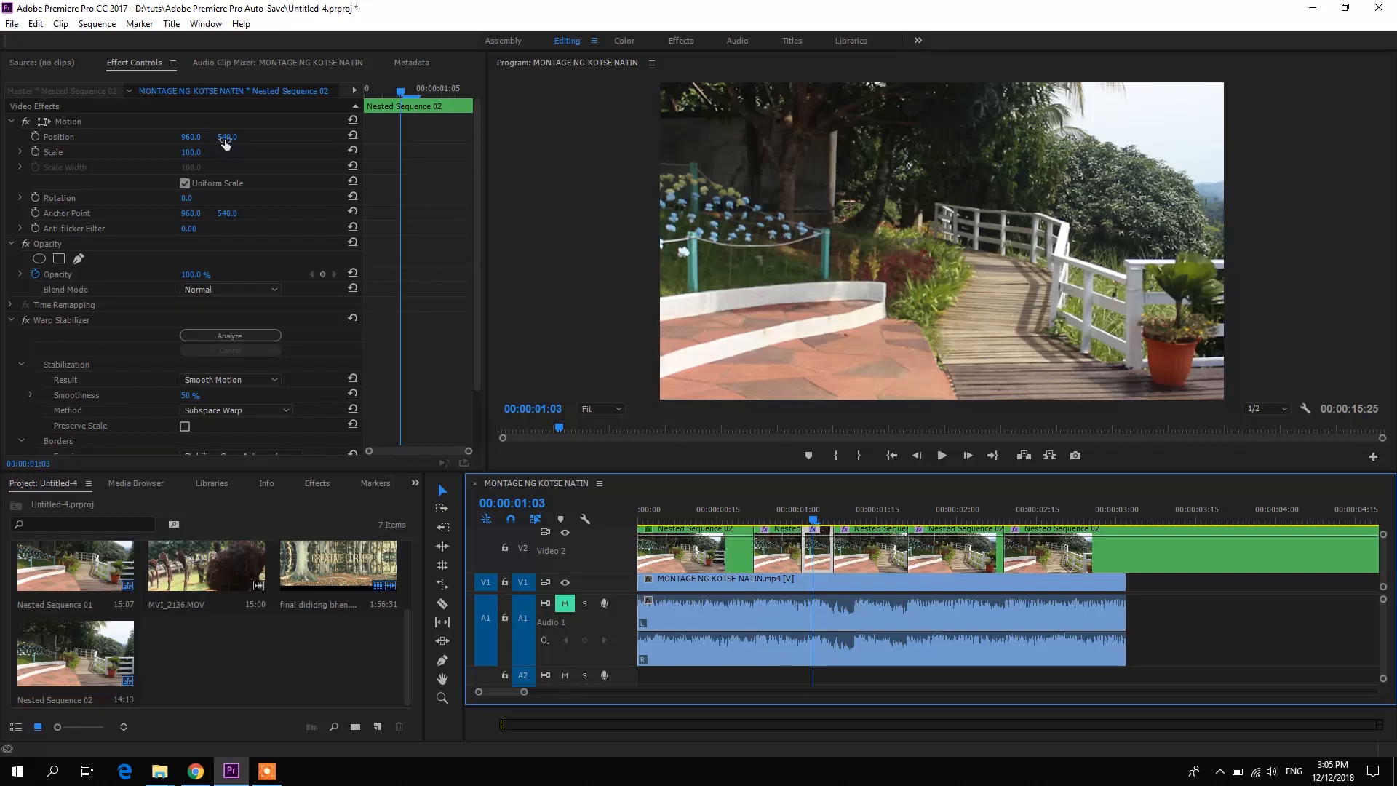
left_click(191, 152)
type("117")
key("Return")
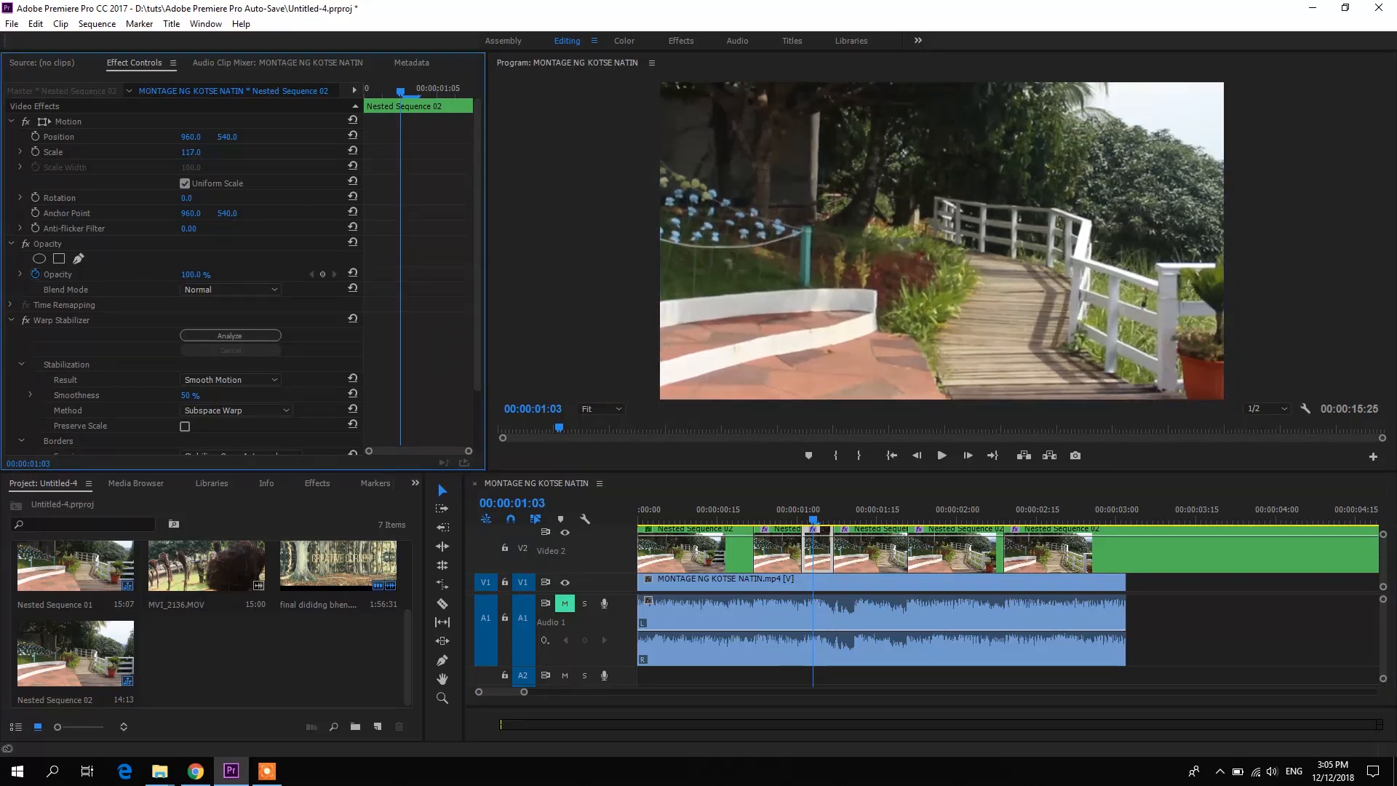
Step: Reverse the piece of Nested Sequence 02 starting at 00:00:01:07 by giving it a negative clip speed, and preview it
left_click(818, 516)
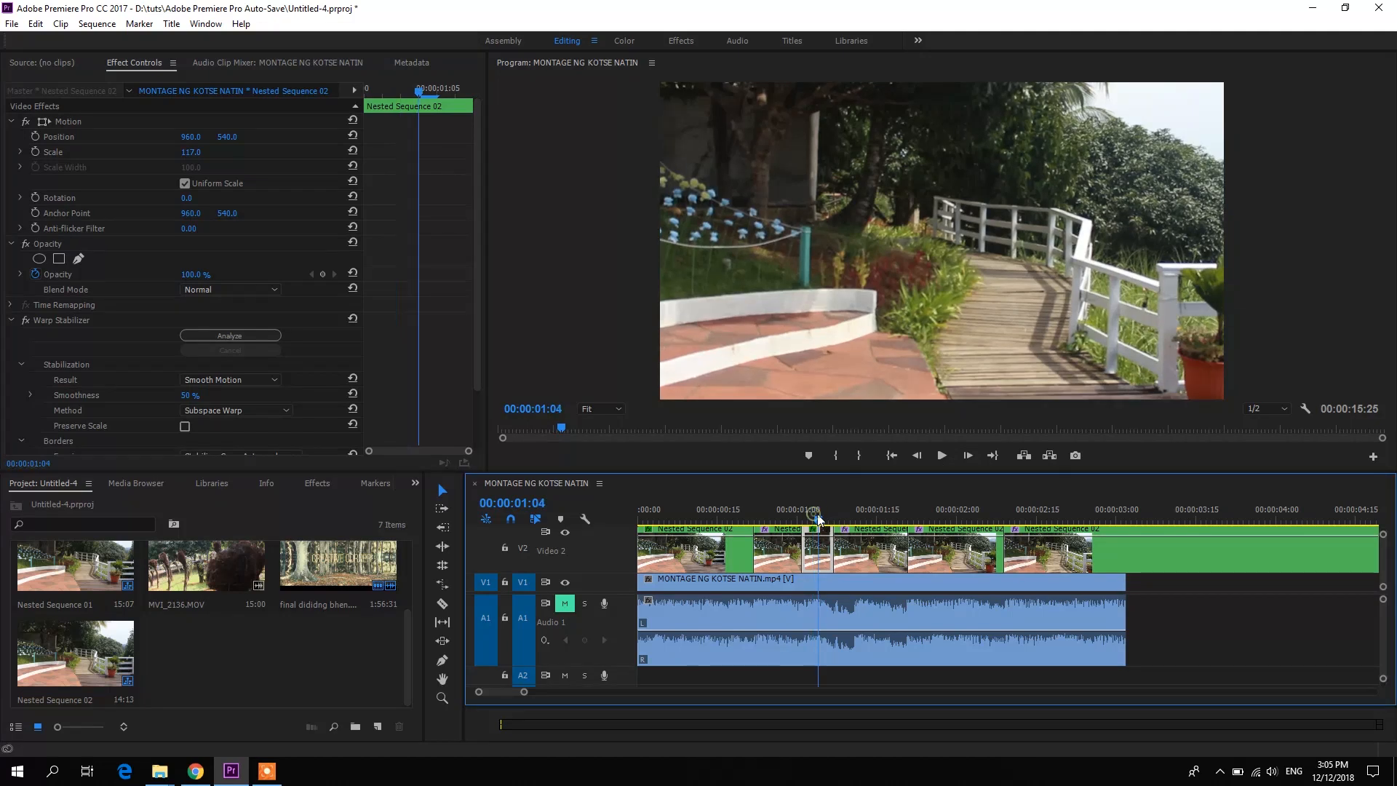
left_click_drag(817, 516, 865, 515)
right_click(886, 559)
left_click(856, 511)
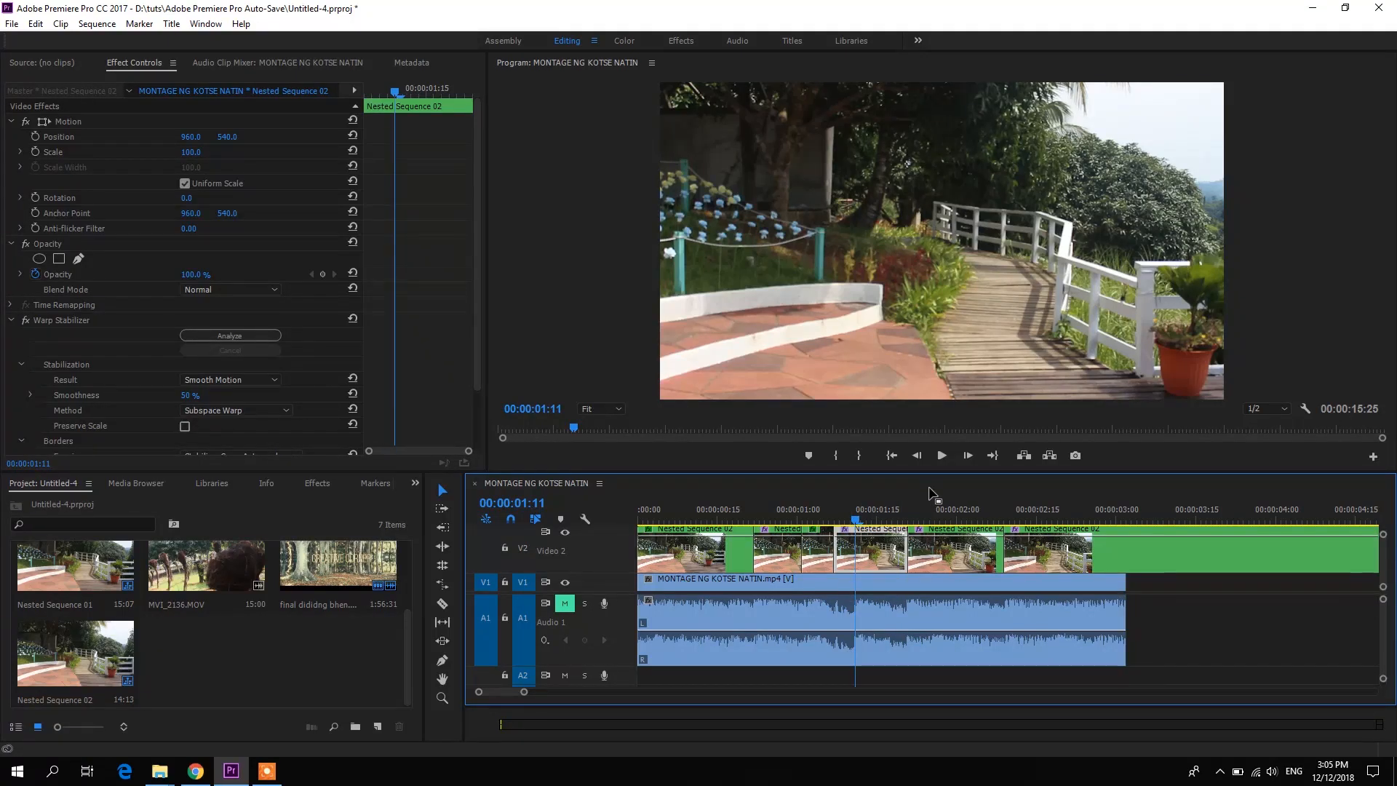
right_click(871, 555)
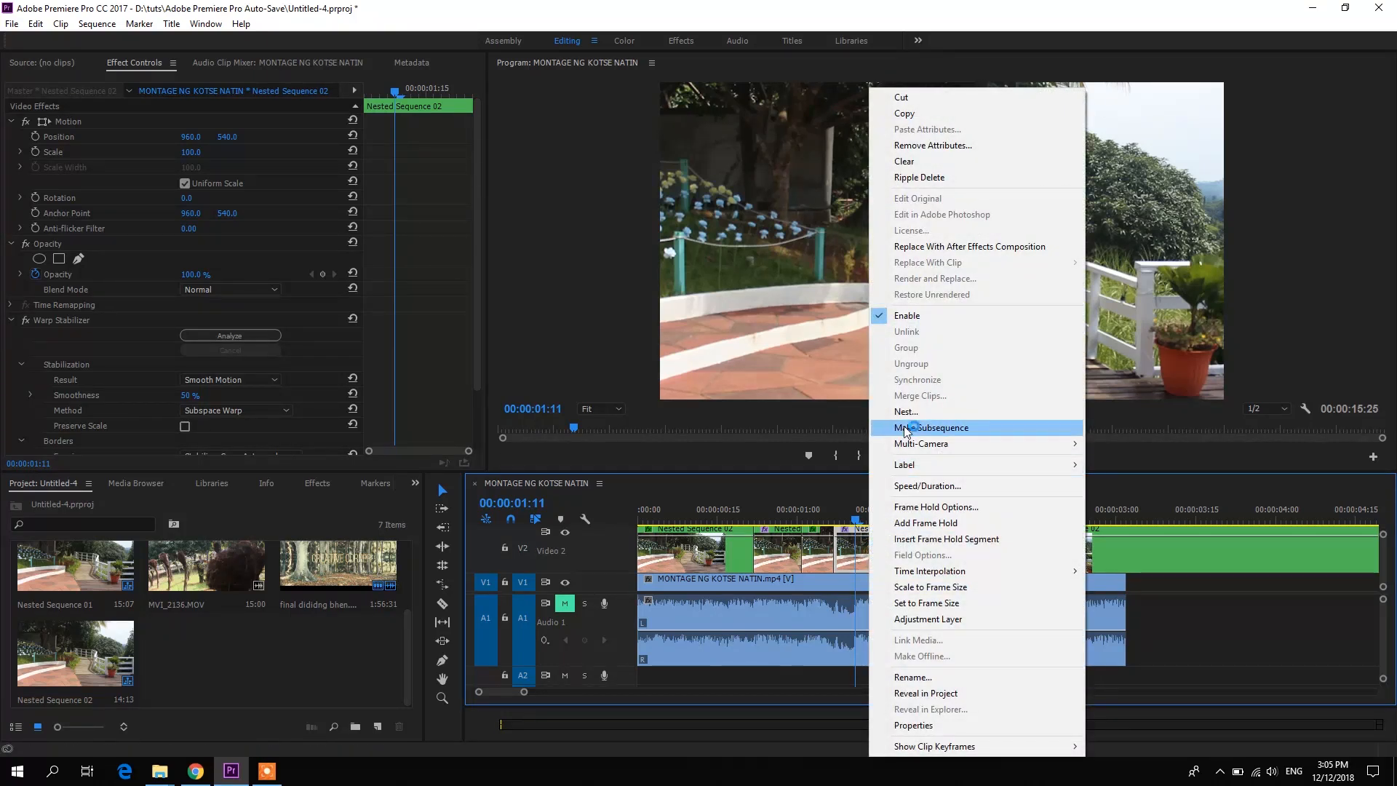
left_click(965, 487)
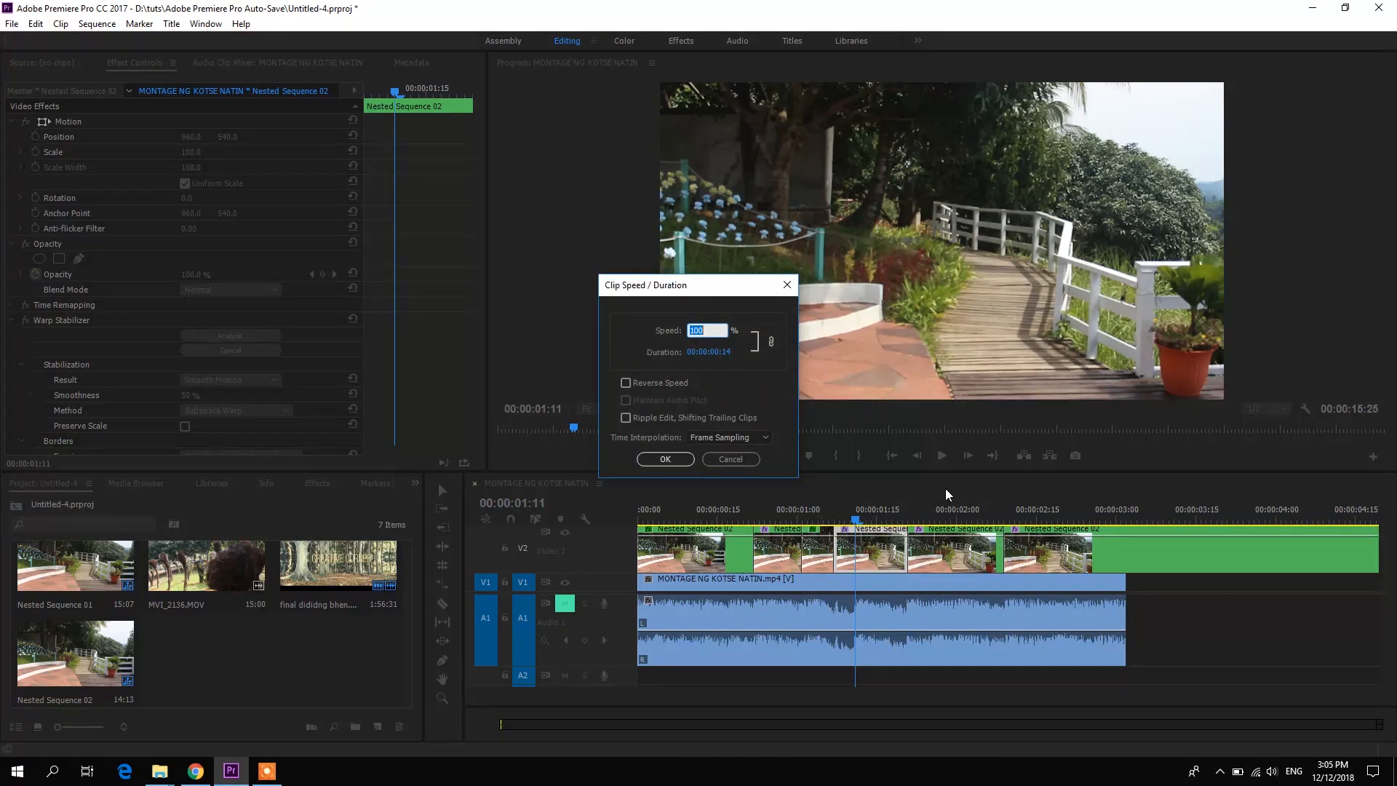
type("-10")
key("Return")
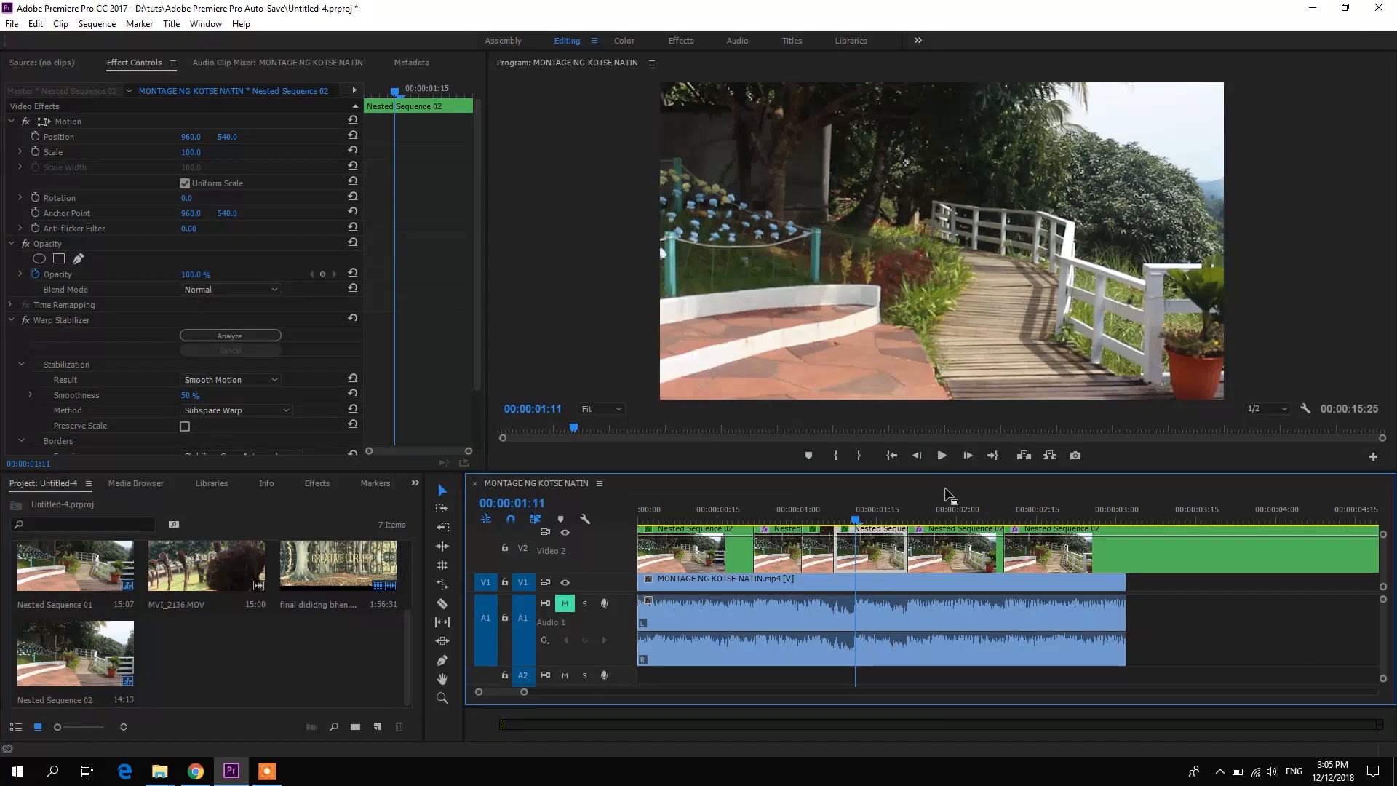
left_click(837, 514)
left_click(941, 456)
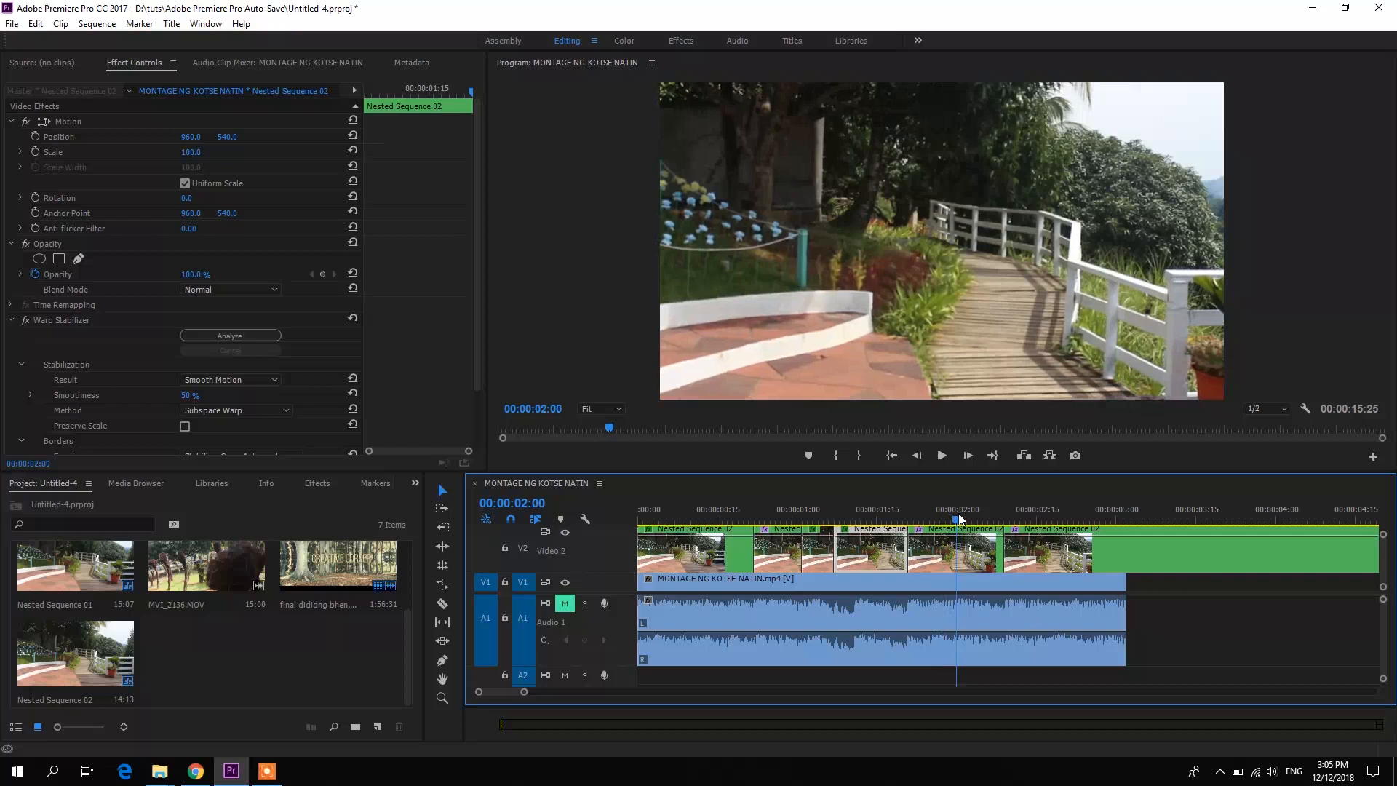
Step: Set Scale to 128 on the last piece of Nested Sequence 02, starting at 00:00:02:09
left_click(1035, 520)
left_click(1043, 551)
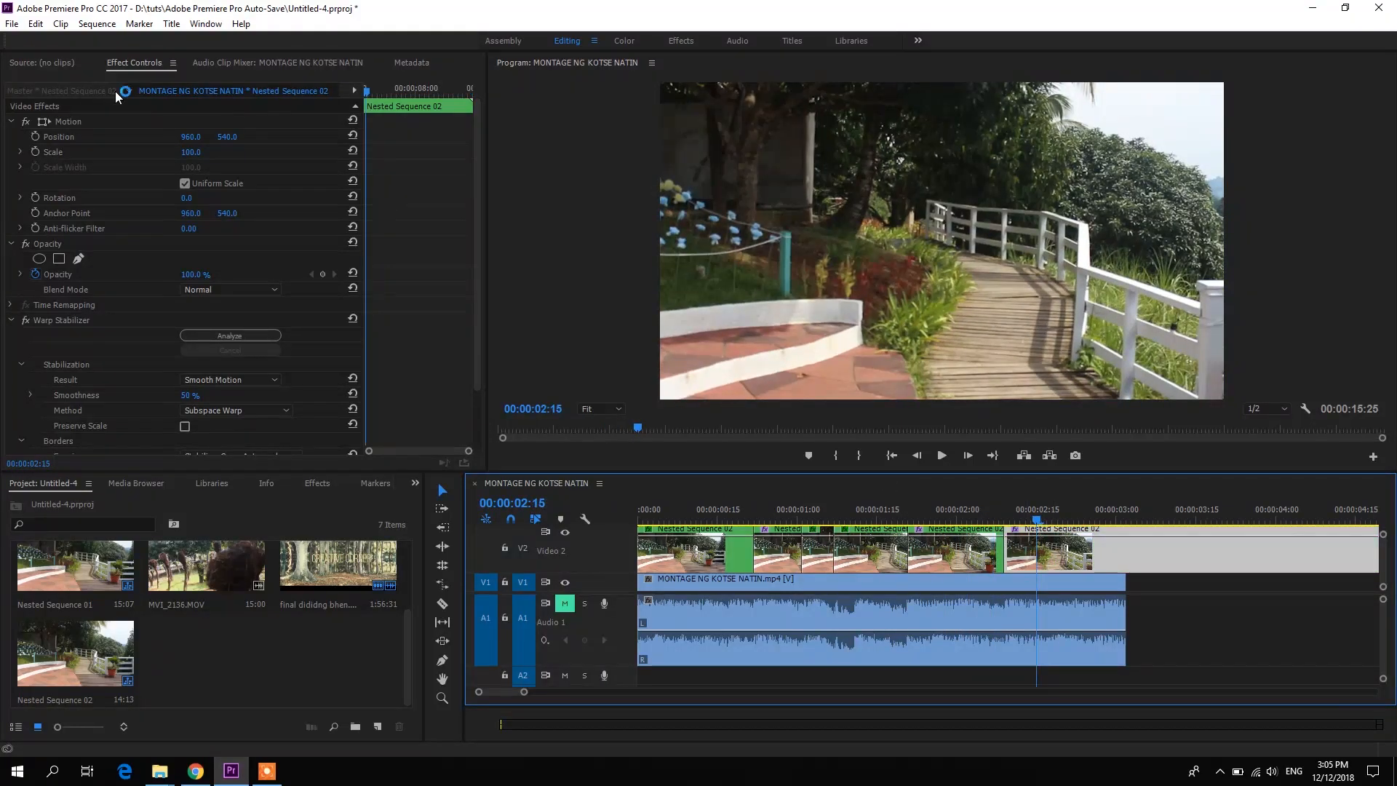
left_click_drag(187, 154, 207, 154)
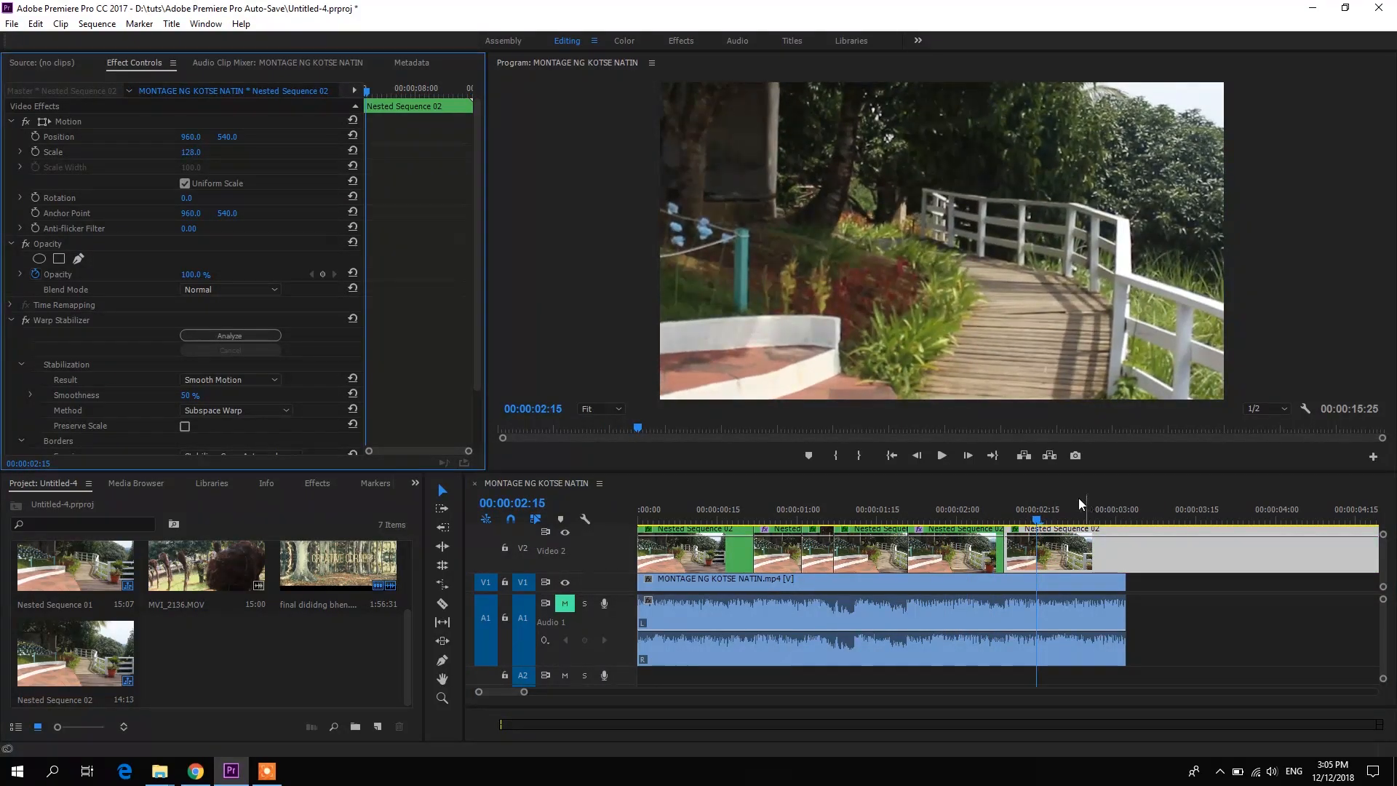
Step: Unmute Audio 1 and preview the edited sequence from the start to 00:00:02:13
left_click_drag(524, 691, 547, 691)
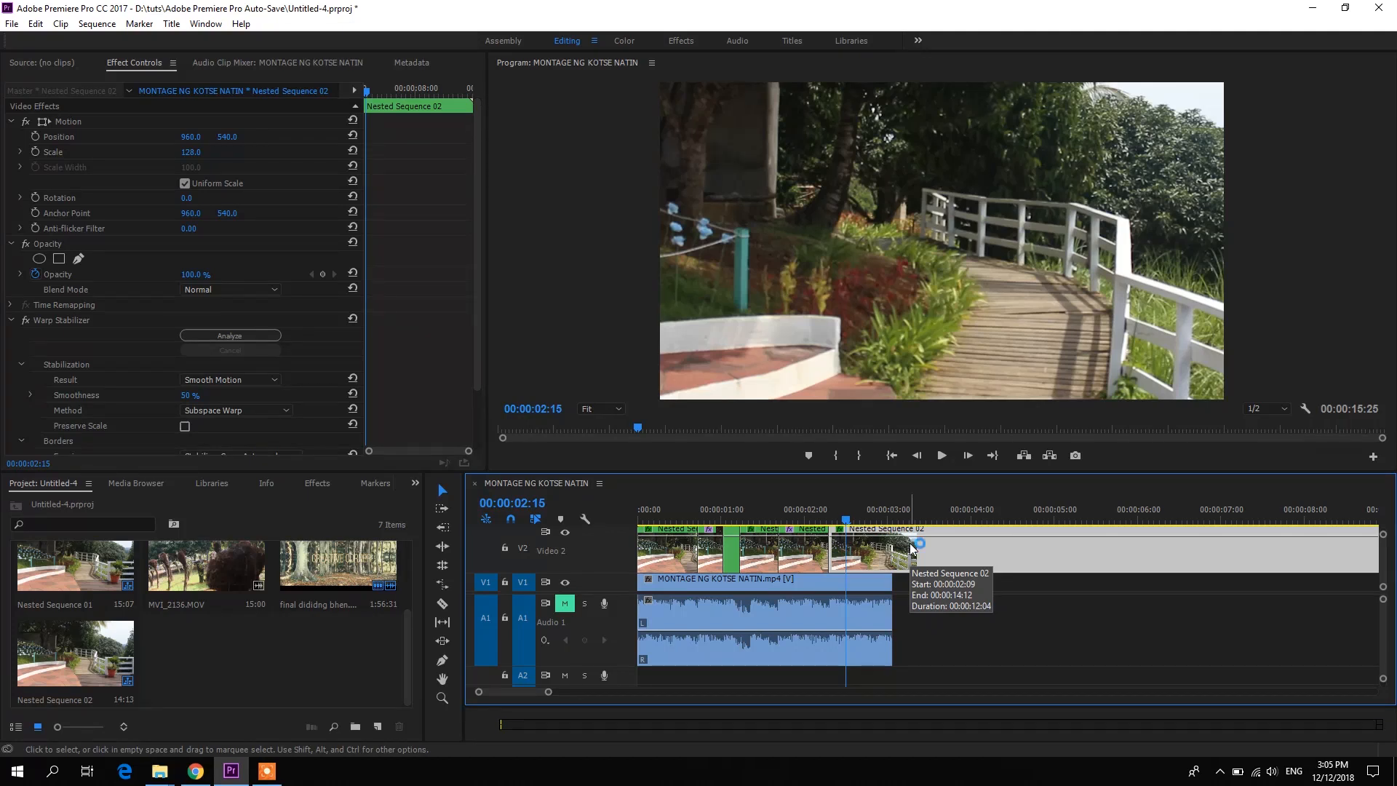
key("ctrl+s")
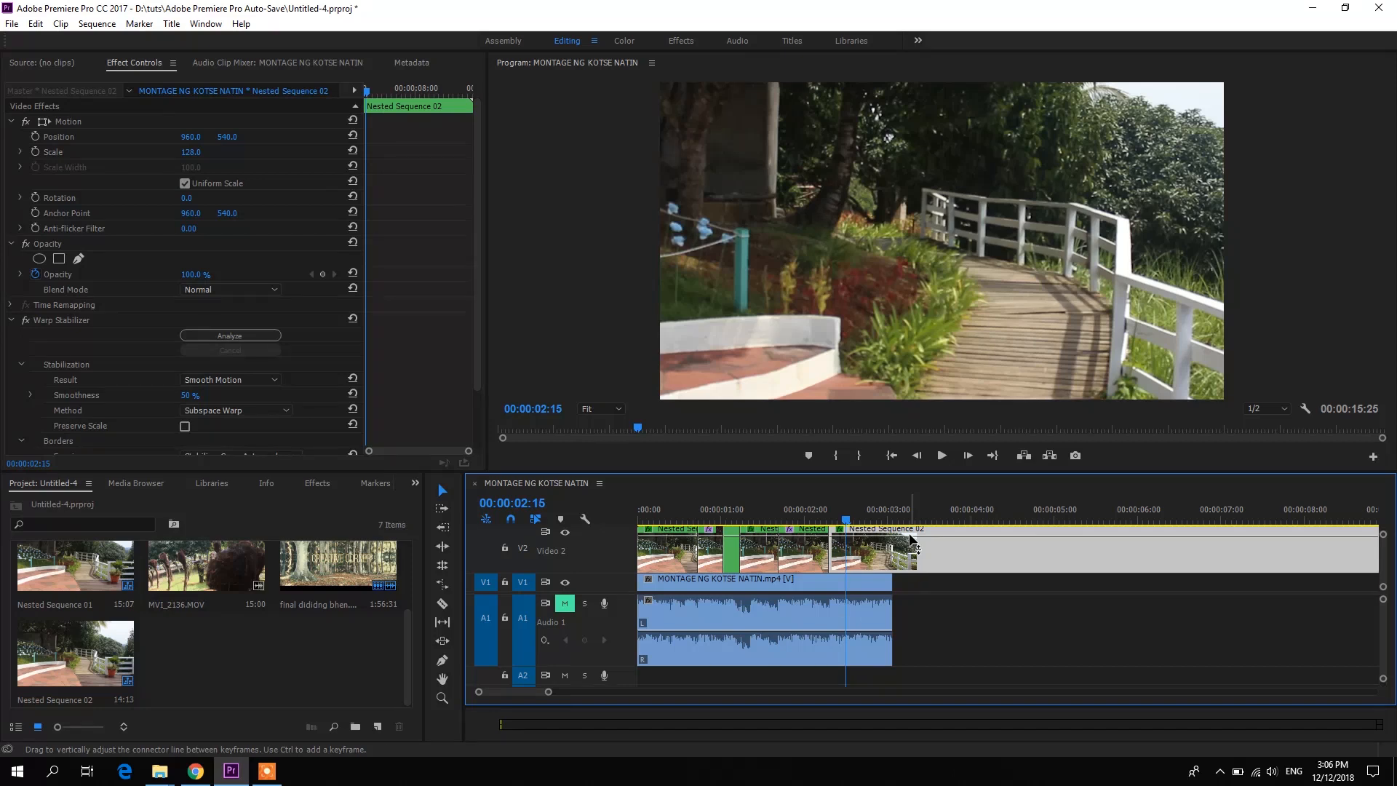
left_click(565, 604)
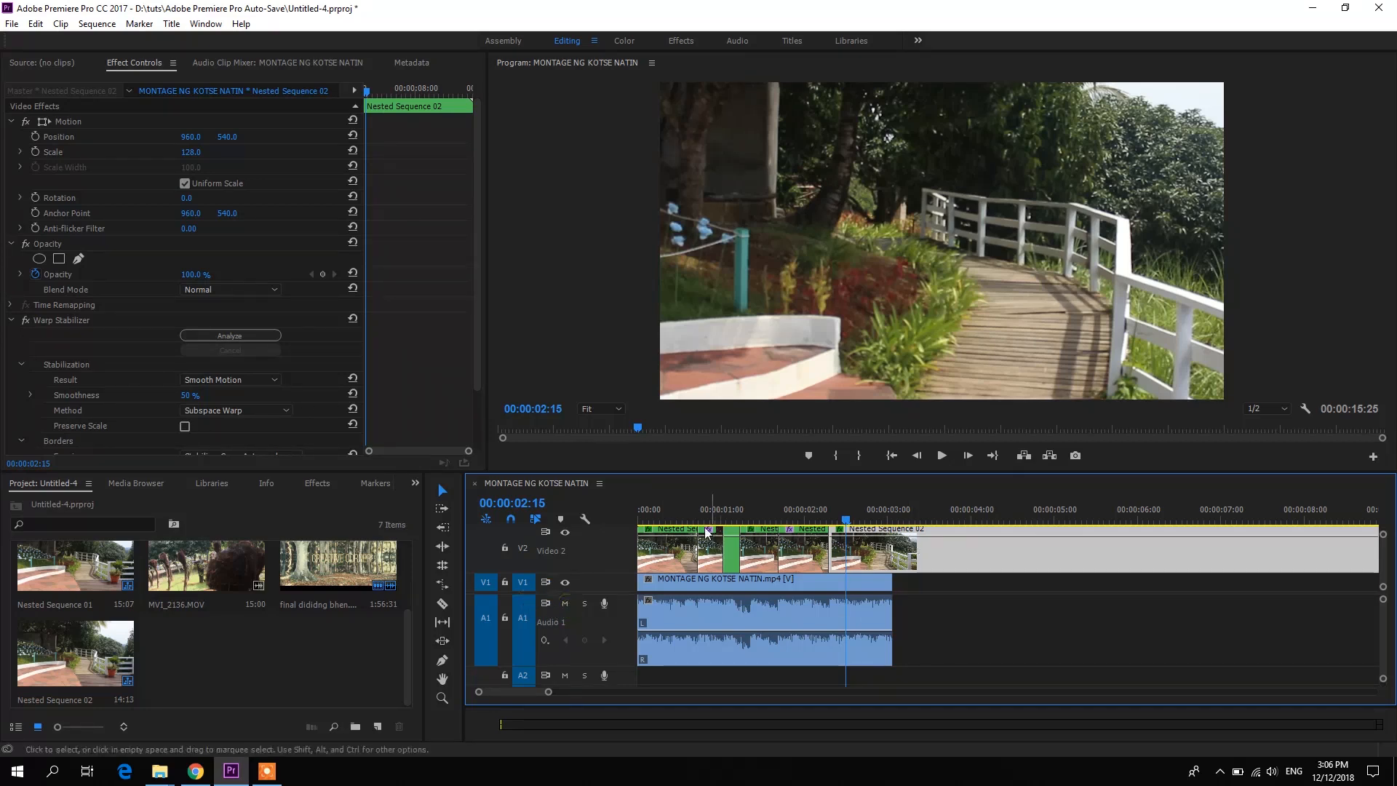
left_click_drag(657, 511, 635, 526)
left_click(944, 461)
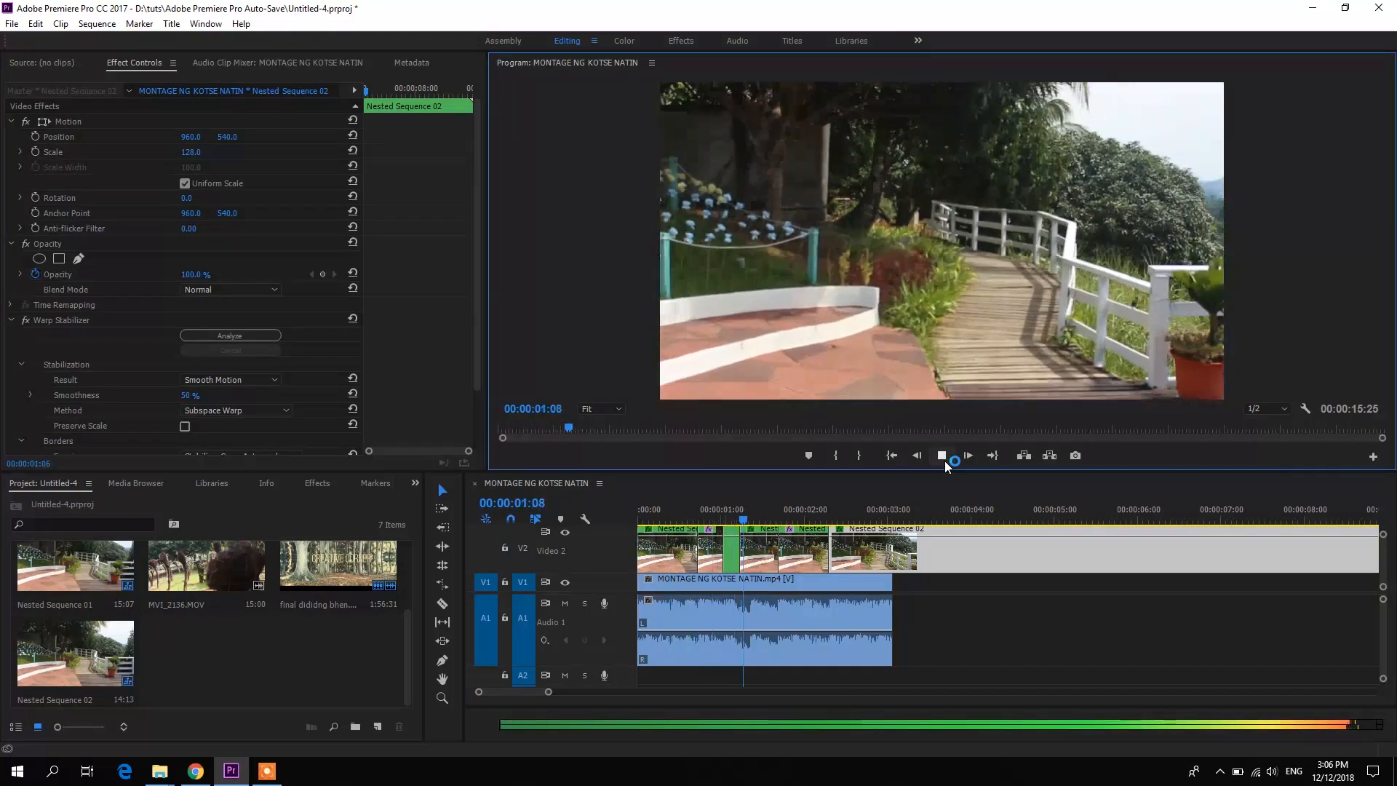
left_click(945, 462)
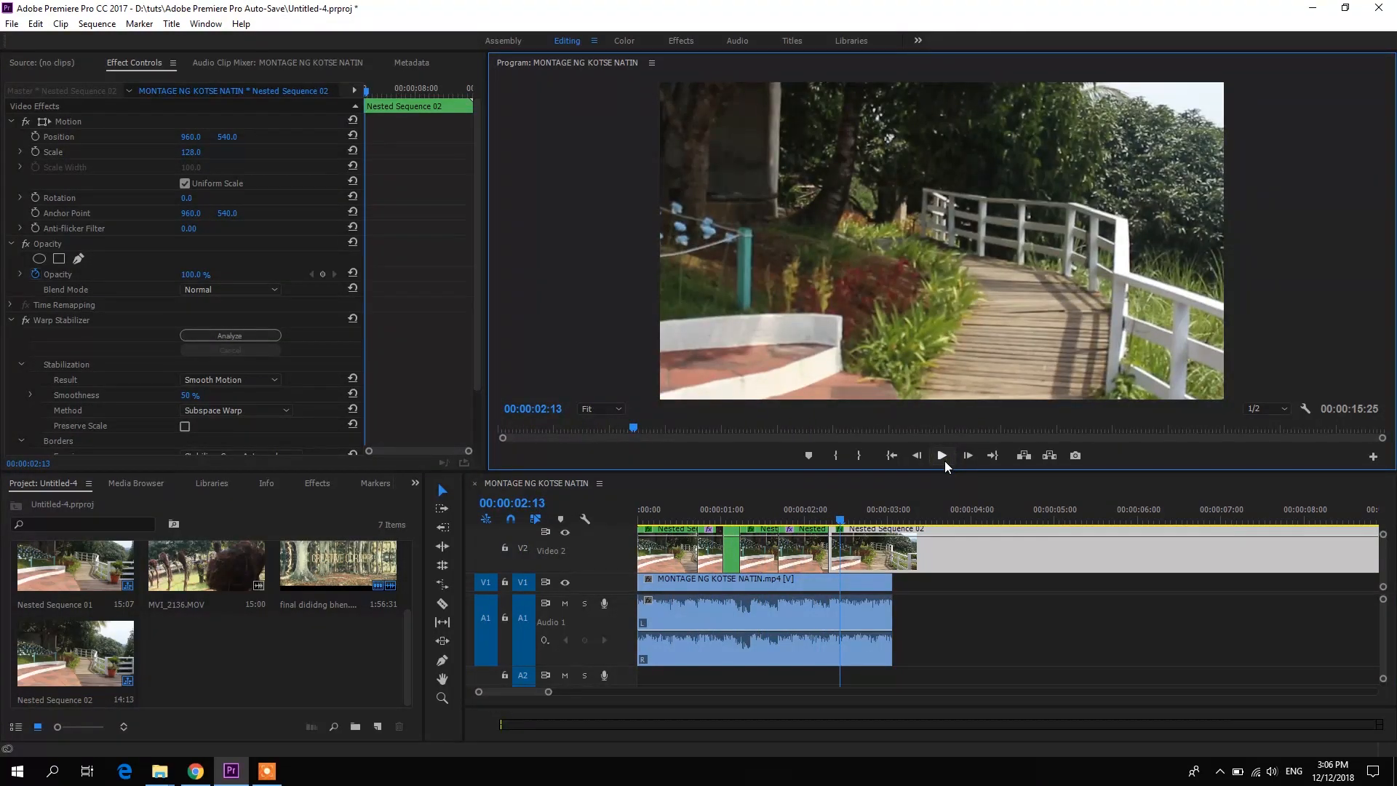